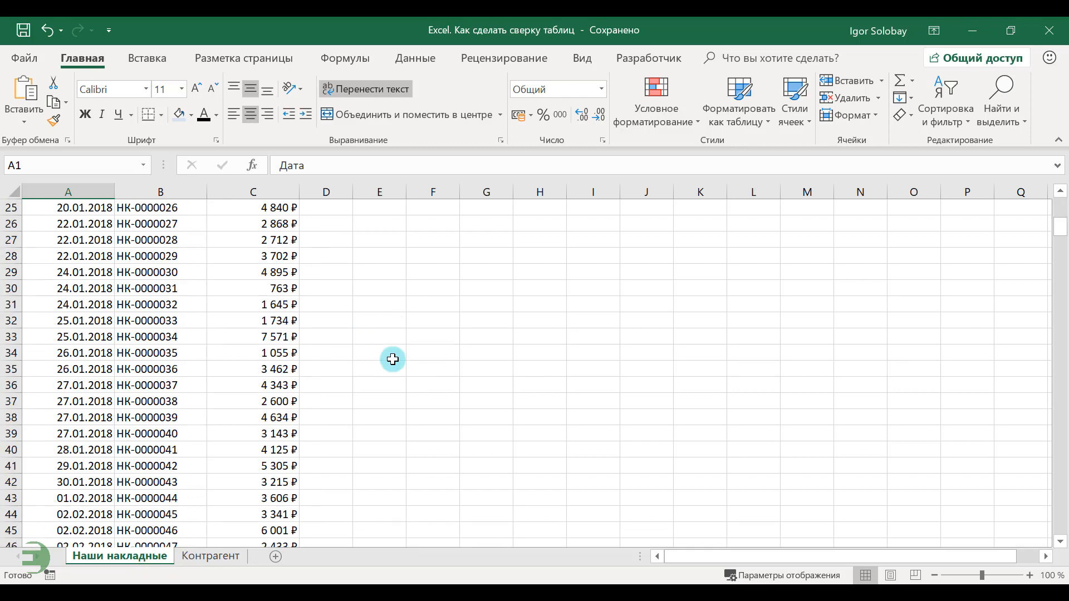
- Add the header "Чей реестр" in cell D1, widen column D and vertically centre the header text
{"action": "scroll", "coordinate": [394, 359], "scroll_direction": "up", "scroll_amount": 6}
{"action": "scroll", "coordinate": [394, 359], "scroll_direction": "up", "scroll_amount": 14}
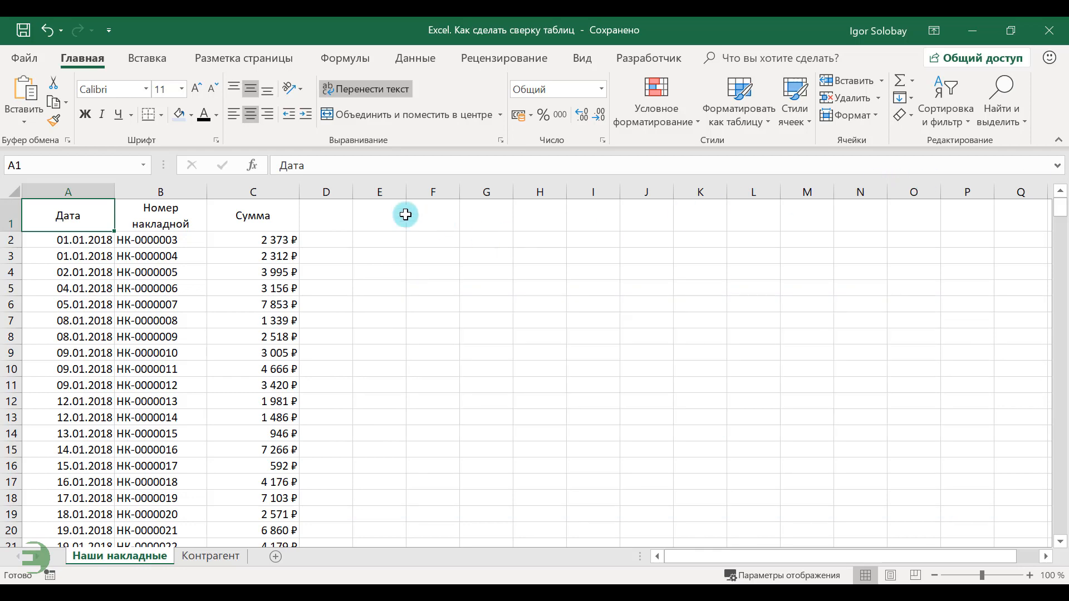
{"action": "left_click", "coordinate": [329, 223]}
{"action": "left_click_drag", "start_coordinate": [352, 192], "coordinate": [376, 192]}
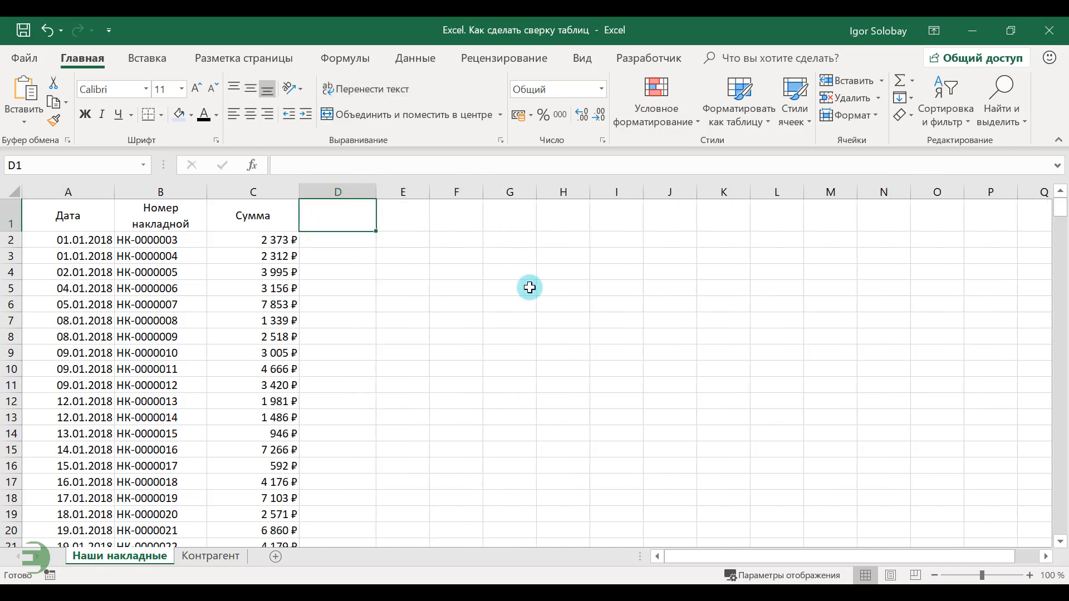
{"action": "type", "text": "Чей реестр"}
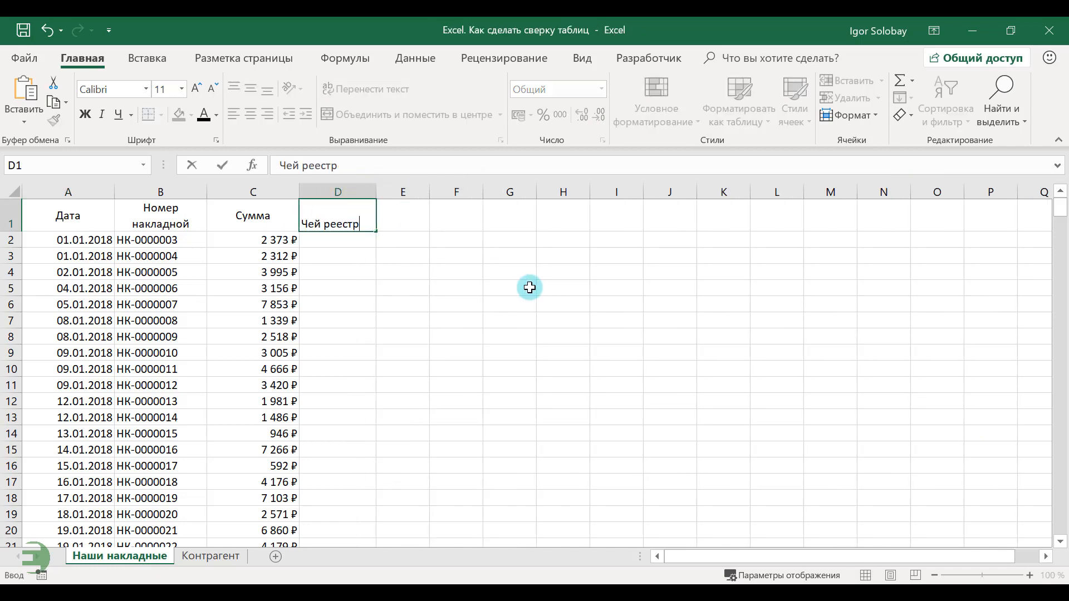
{"action": "key", "text": "Return"}
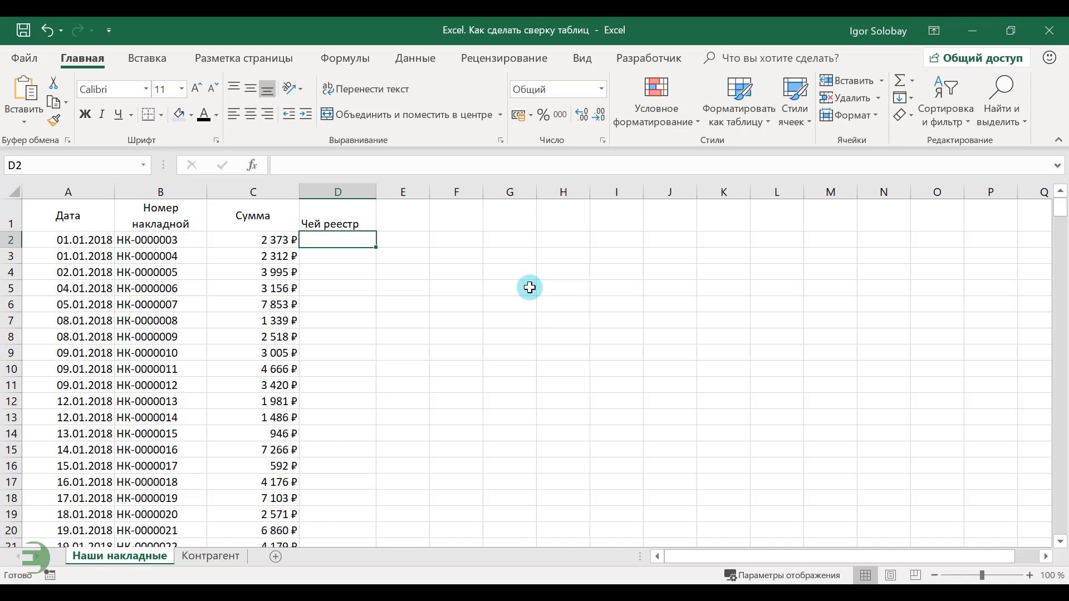
{"action": "left_click", "coordinate": [345, 220]}
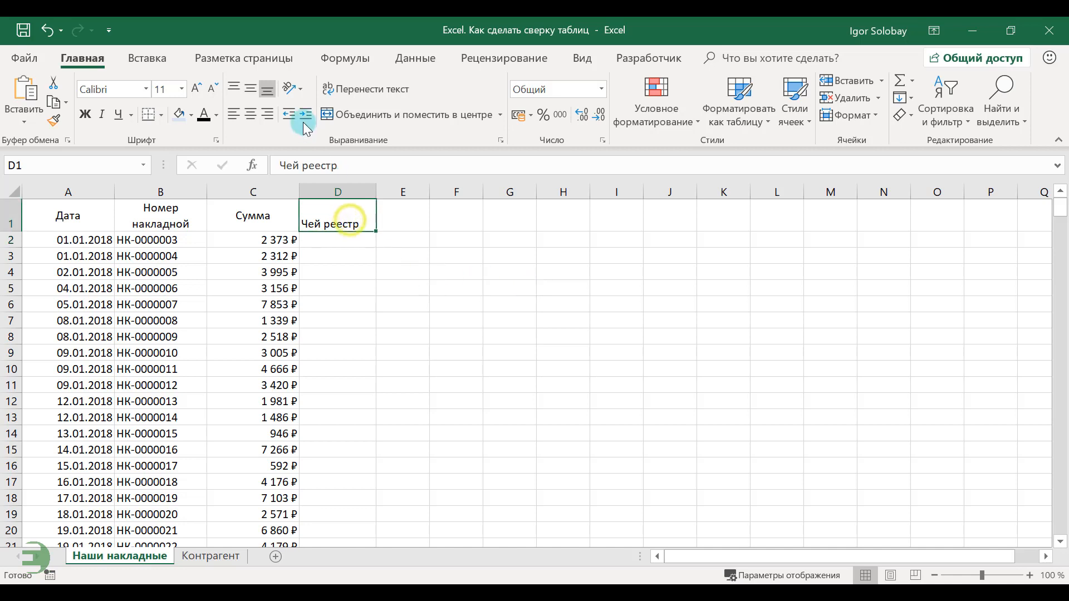
{"action": "left_click", "coordinate": [252, 90]}
- Enter "Наш" in D2, fill it down alongside all invoice rows, and centre the D1 header horizontally
{"action": "left_click", "coordinate": [319, 238]}
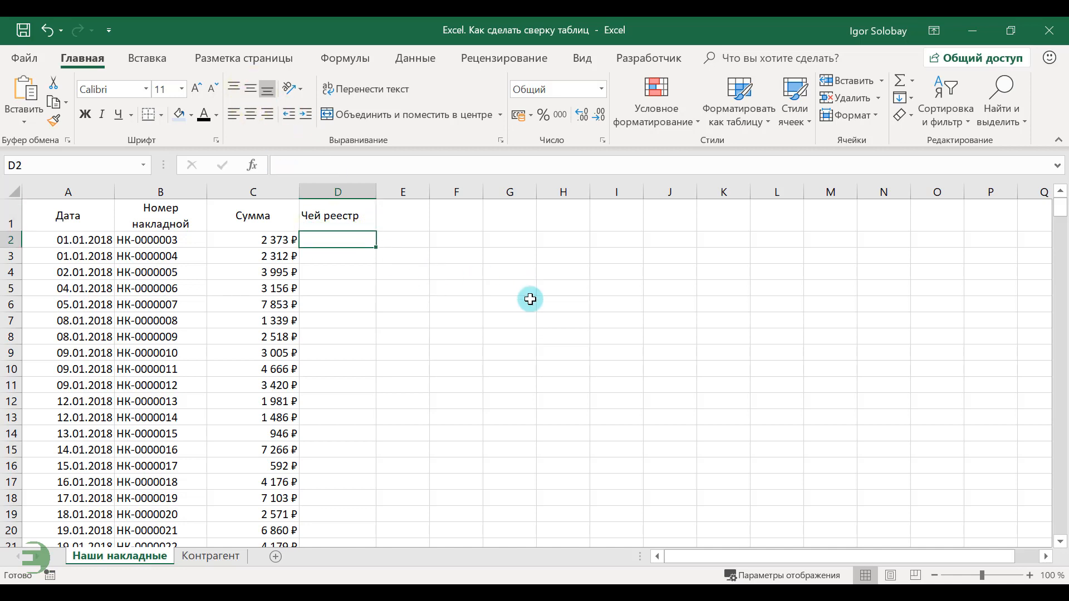
{"action": "type", "text": "Наш"}
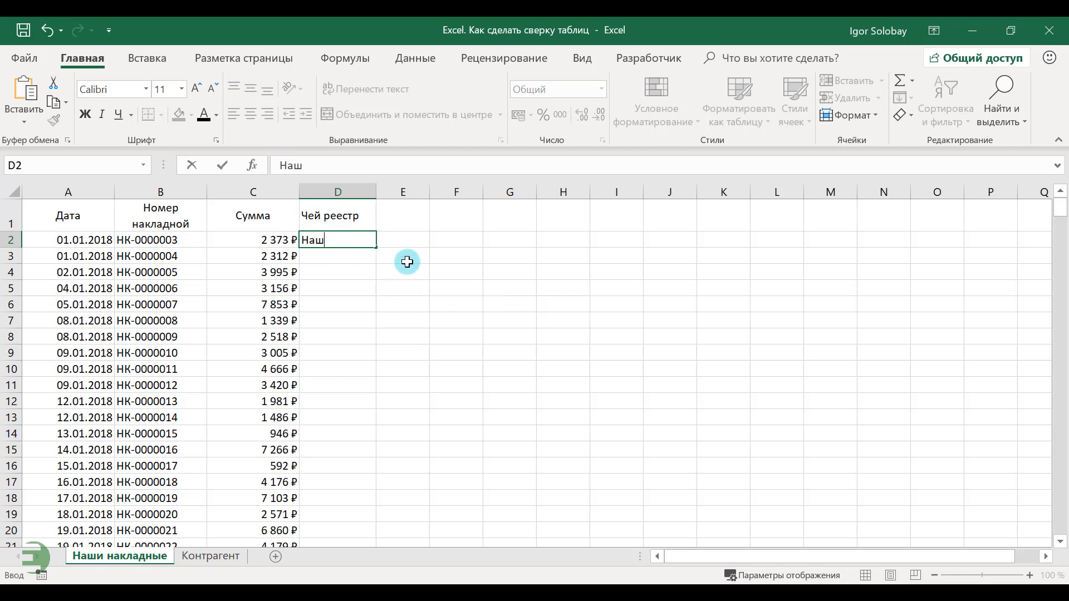
{"action": "left_click", "coordinate": [416, 240]}
{"action": "left_click", "coordinate": [372, 240]}
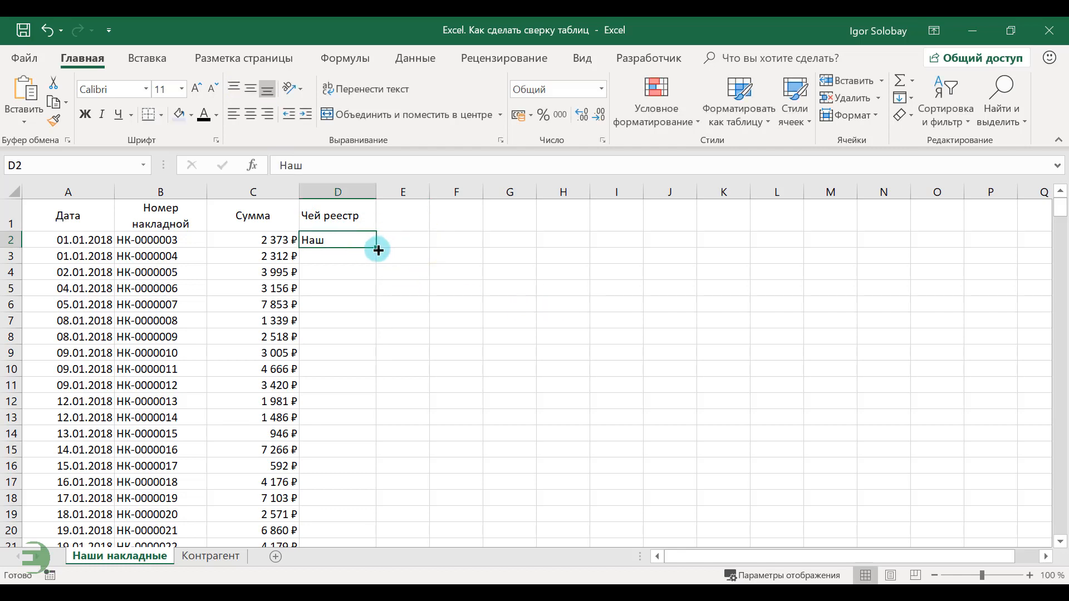
{"action": "double_click", "coordinate": [379, 250]}
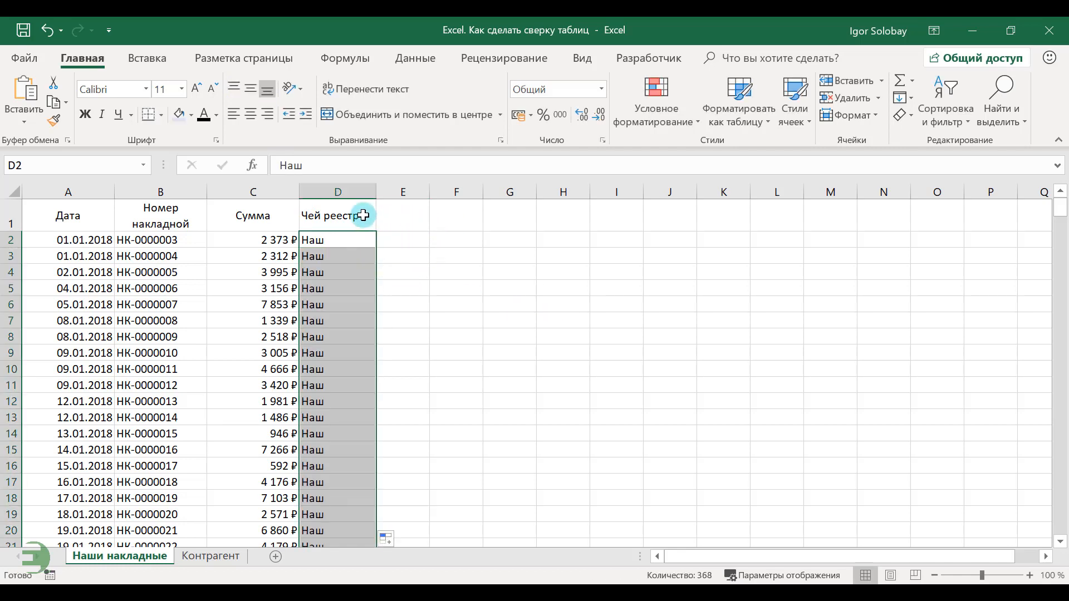
{"action": "left_click", "coordinate": [360, 216]}
{"action": "left_click", "coordinate": [251, 114]}
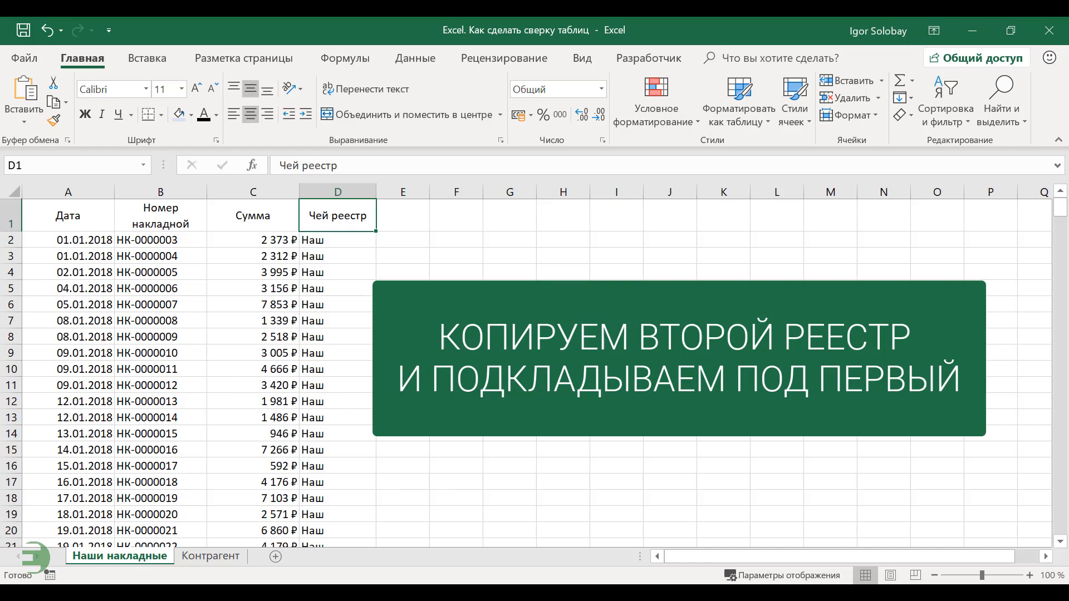
- Copy all data rows of the Контрагент sheet, from A2 through the last row of column C, without the headers
{"action": "key", "text": "ctrl+Home"}
{"action": "left_click", "coordinate": [234, 558]}
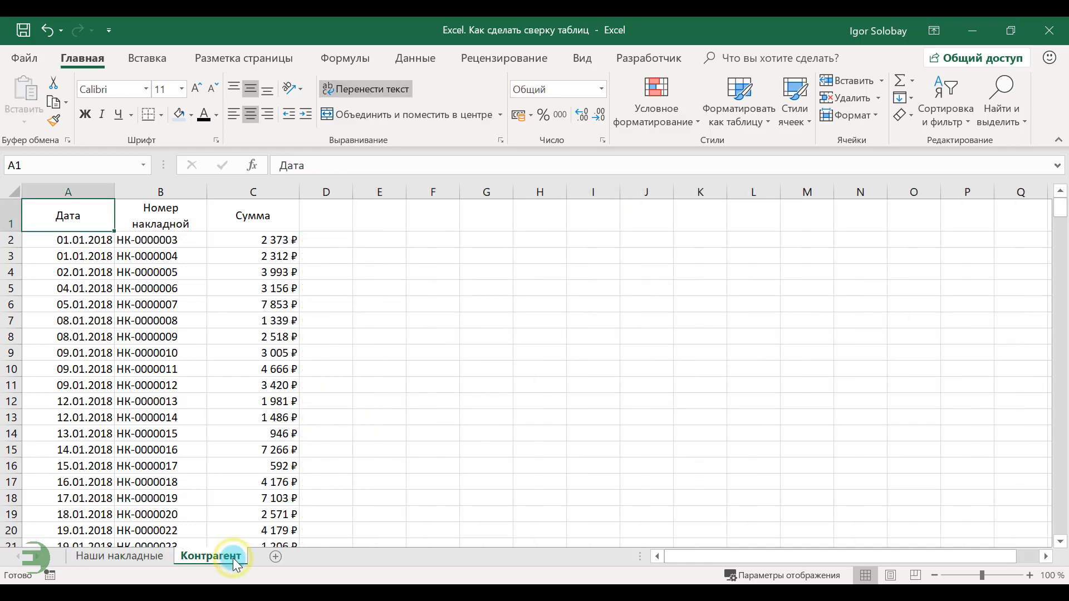
{"action": "left_click", "coordinate": [87, 237]}
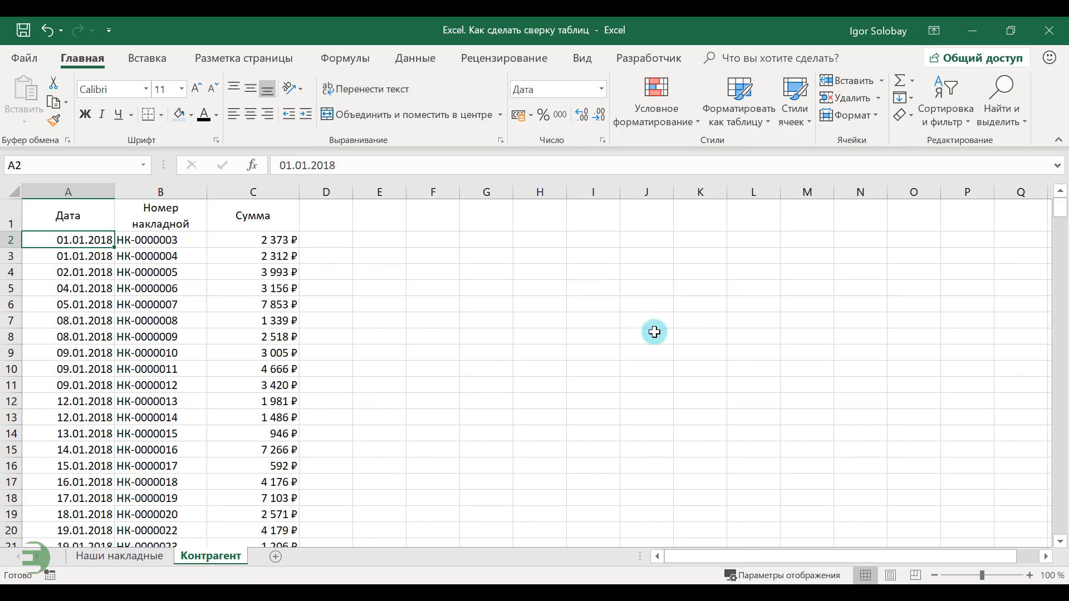
{"action": "key", "text": "ctrl+shift+Right"}
{"action": "key", "text": "ctrl+shift+Down"}
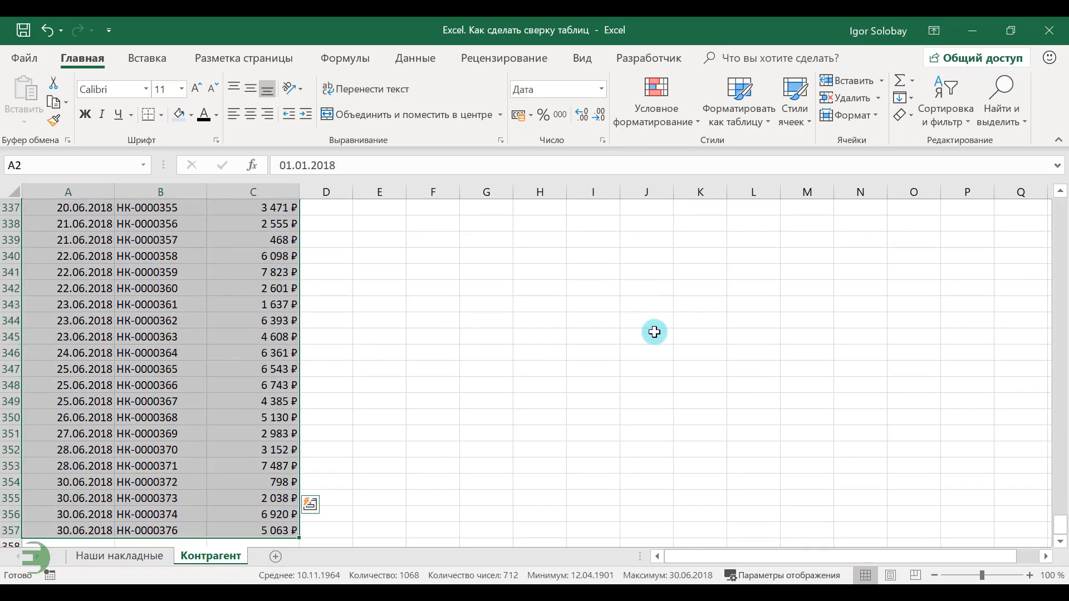
{"action": "key", "text": "ctrl+c"}
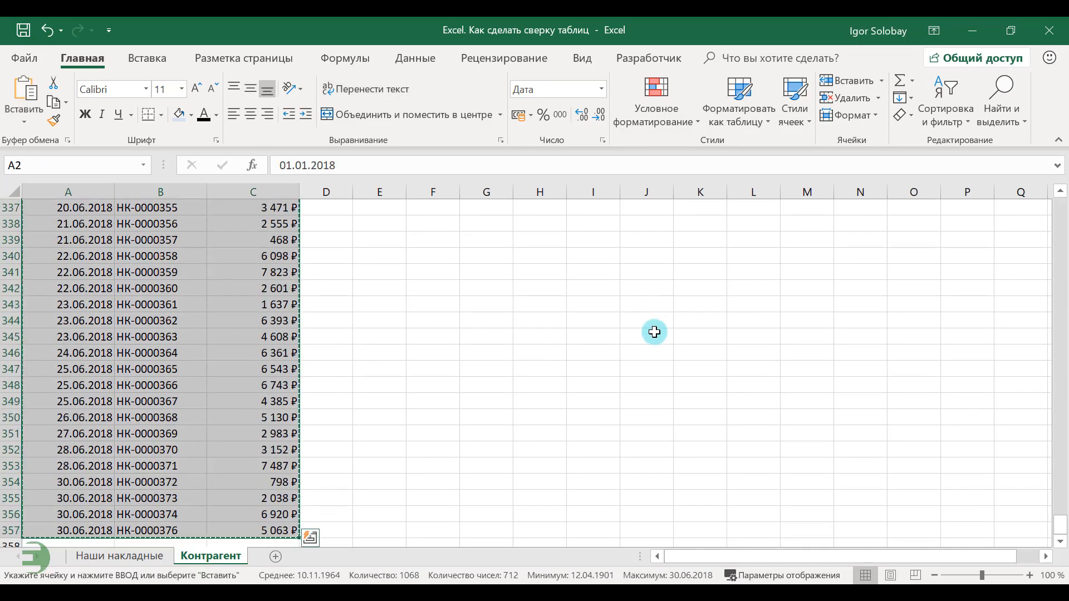
- Paste the copied rows on the Наши накладные sheet directly beneath the existing data, starting at A370
{"action": "left_click", "coordinate": [116, 554]}
{"action": "key", "text": "ctrl+Down"}
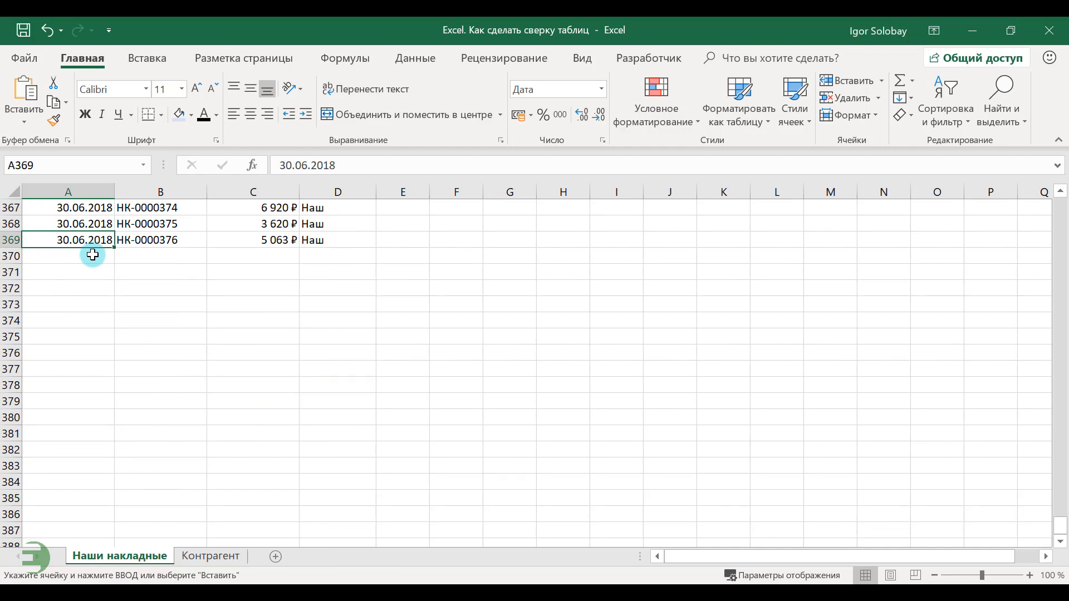
{"action": "left_click", "coordinate": [92, 254]}
{"action": "right_click", "coordinate": [90, 253]}
{"action": "left_click", "coordinate": [152, 301]}
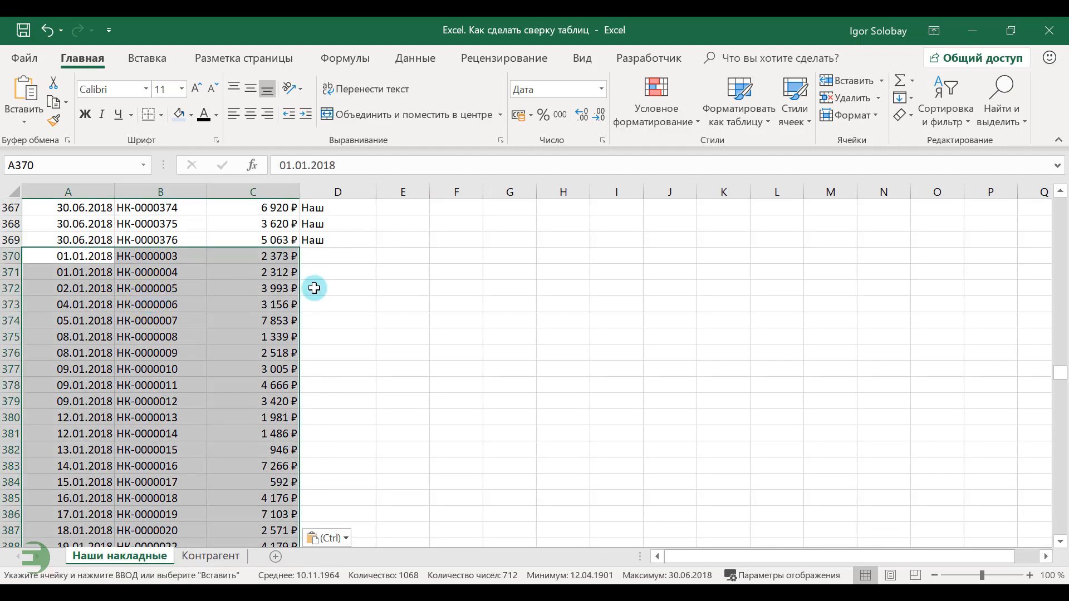
{"action": "left_click", "coordinate": [411, 257]}
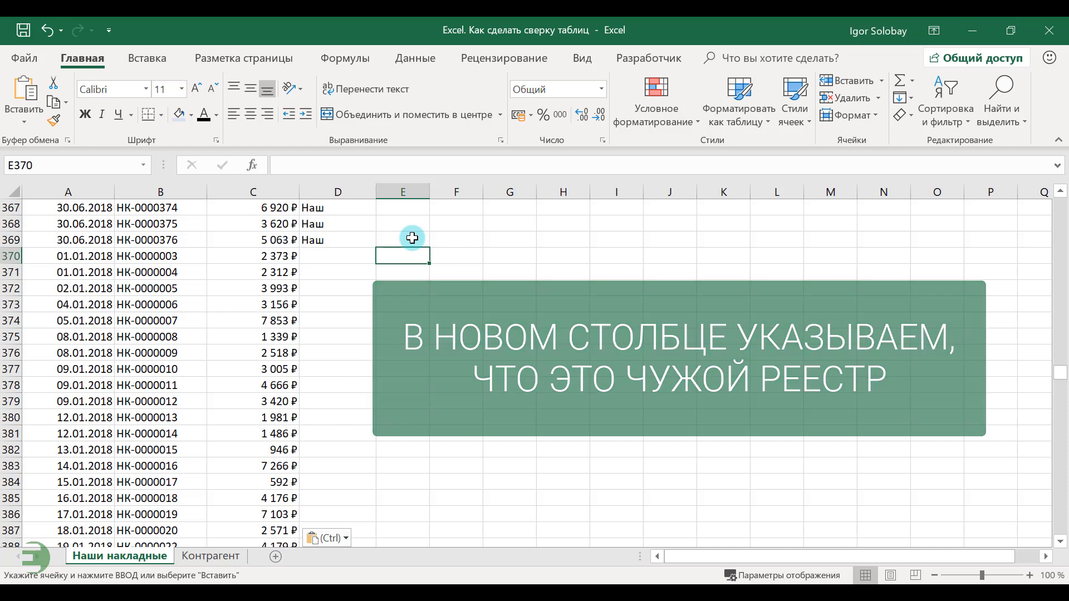
- Enter "Контрагент" in D370 and fill it down alongside all the pasted rows
{"action": "left_click", "coordinate": [343, 255]}
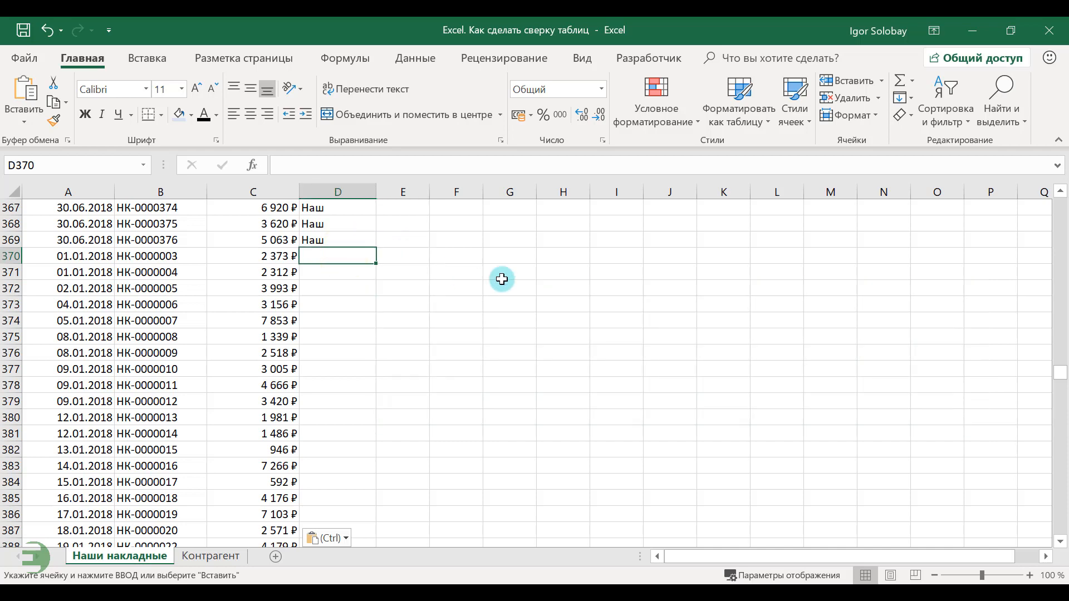
{"action": "type", "text": "Контрагент"}
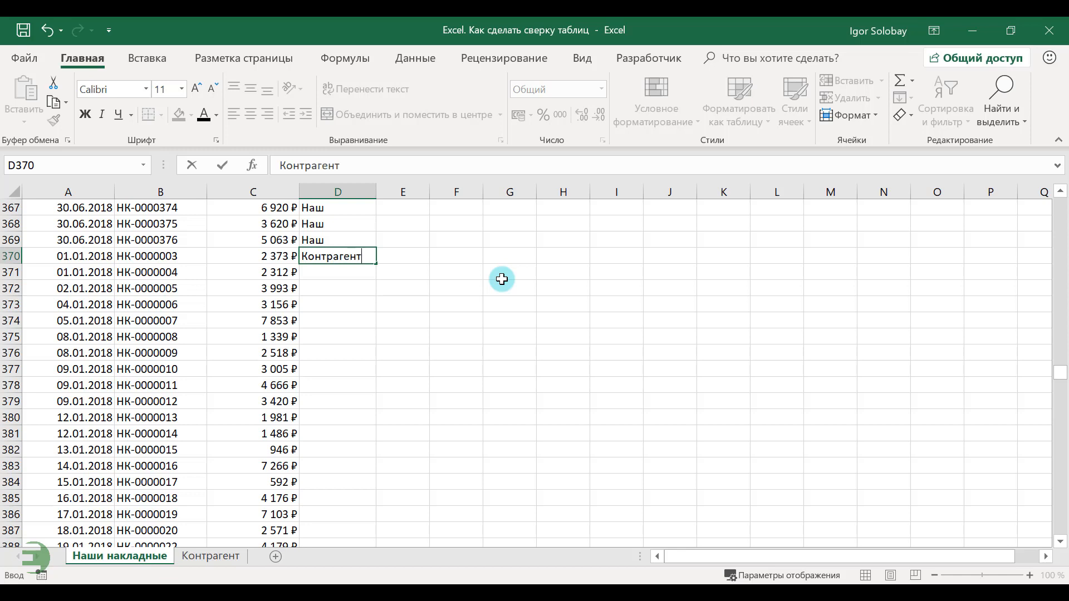
{"action": "key", "text": "Return"}
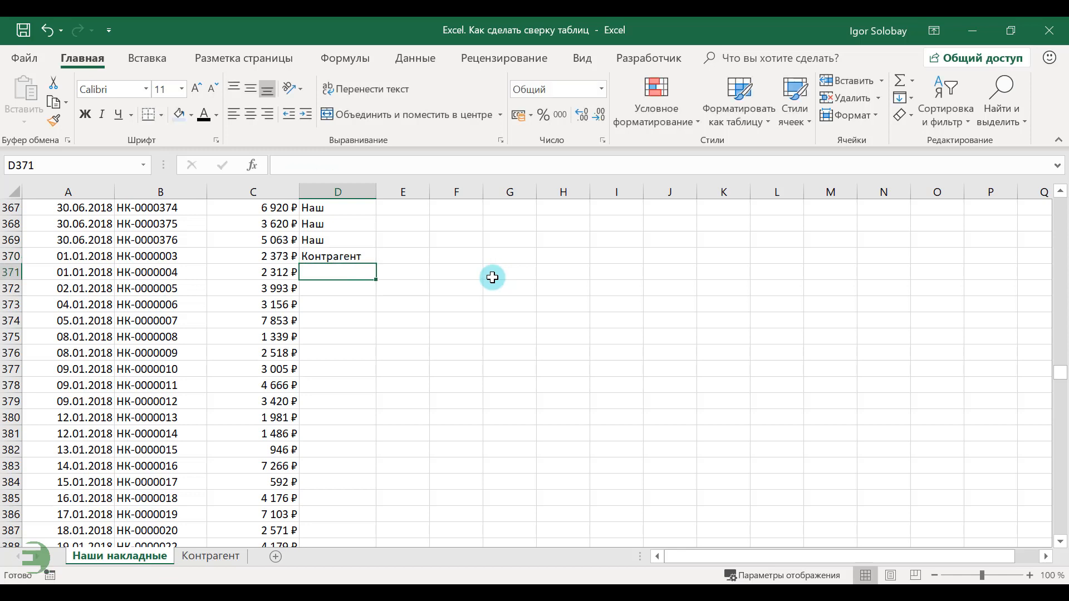
{"action": "left_click", "coordinate": [371, 256]}
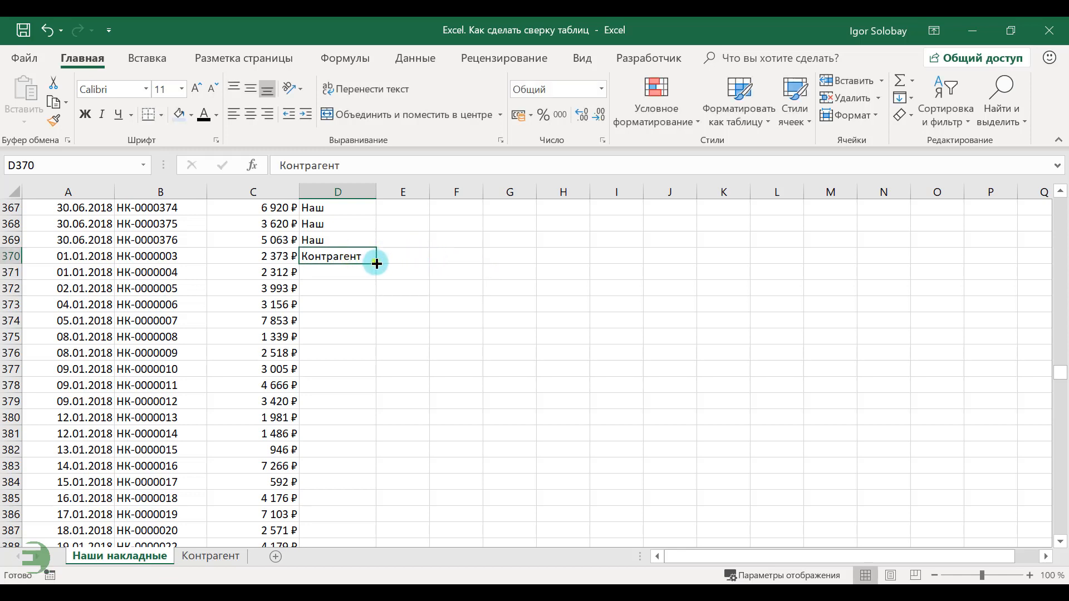
{"action": "double_click", "coordinate": [375, 264]}
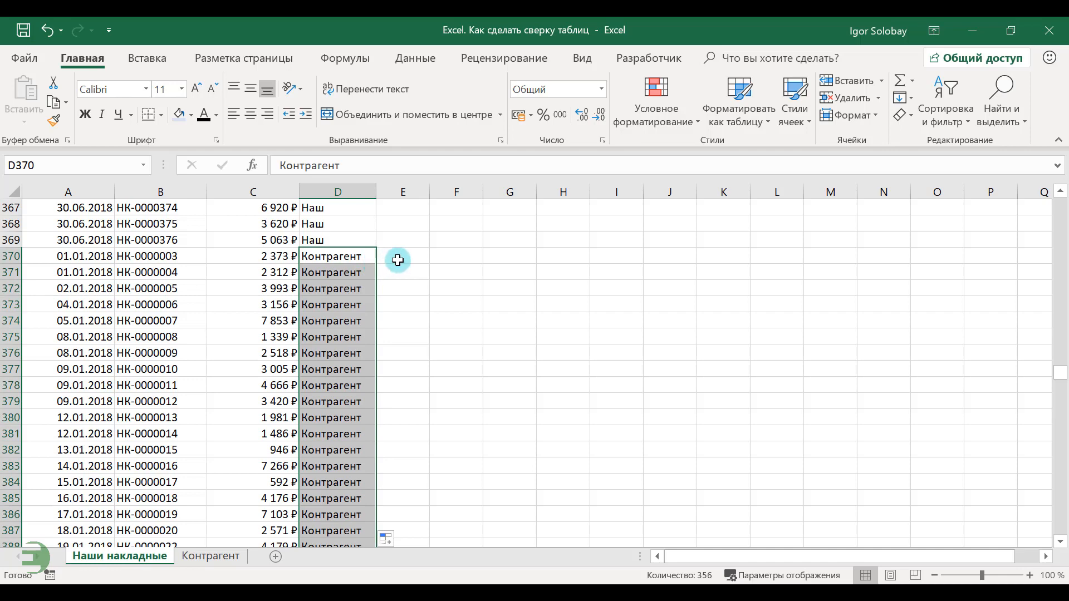
{"action": "left_click", "coordinate": [398, 260]}
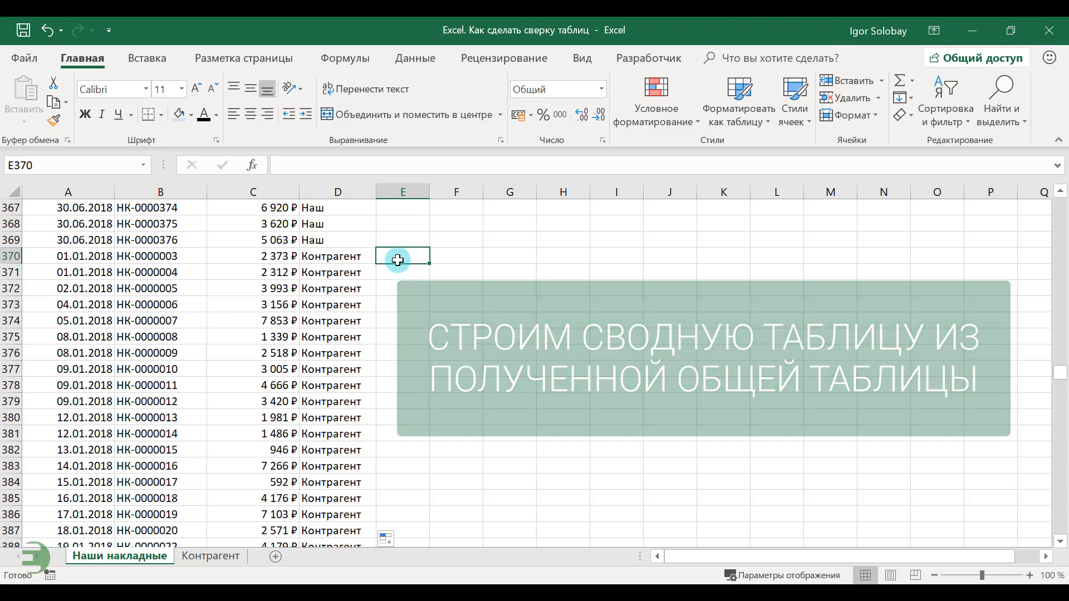
- Create a pivot table on a new sheet from the combined range 'Наши накладные'!$A$1:$D$725
{"action": "key", "text": "ctrl+Home"}
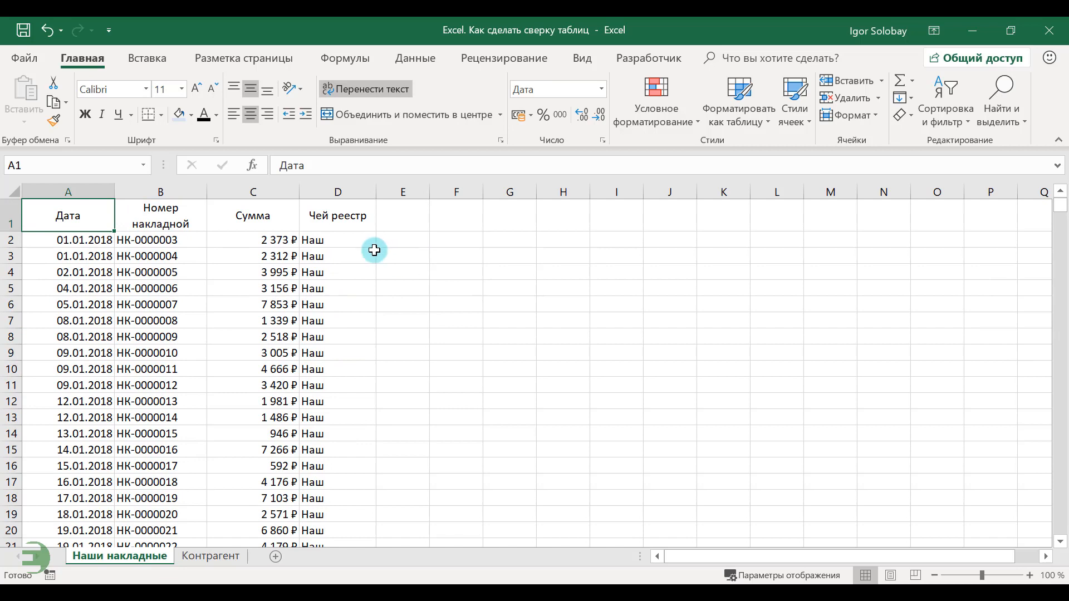
{"action": "left_click", "coordinate": [148, 59]}
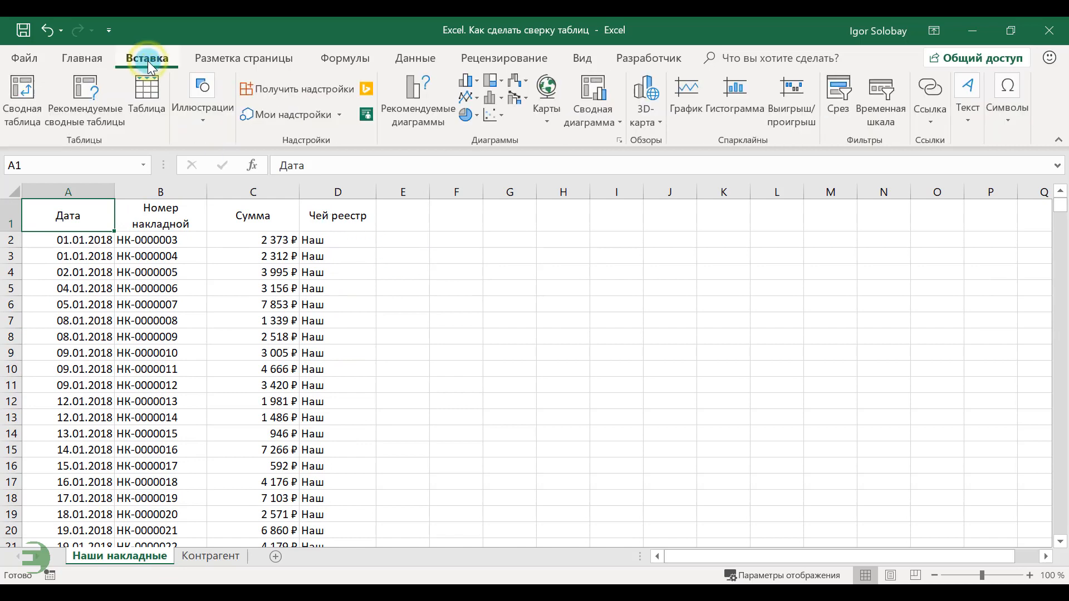
{"action": "left_click", "coordinate": [34, 108]}
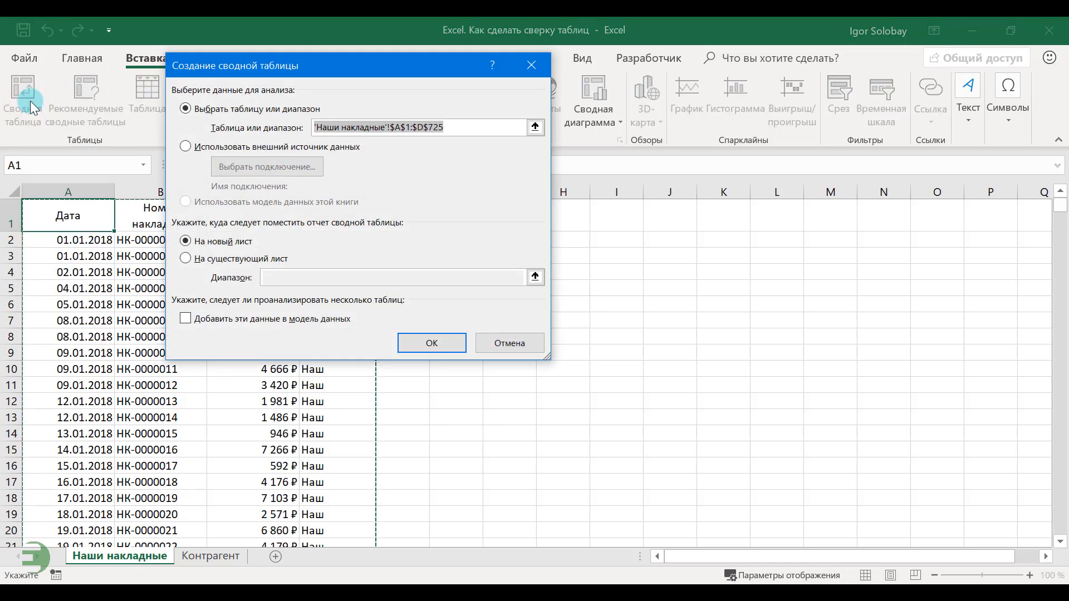
{"action": "left_click", "coordinate": [434, 343]}
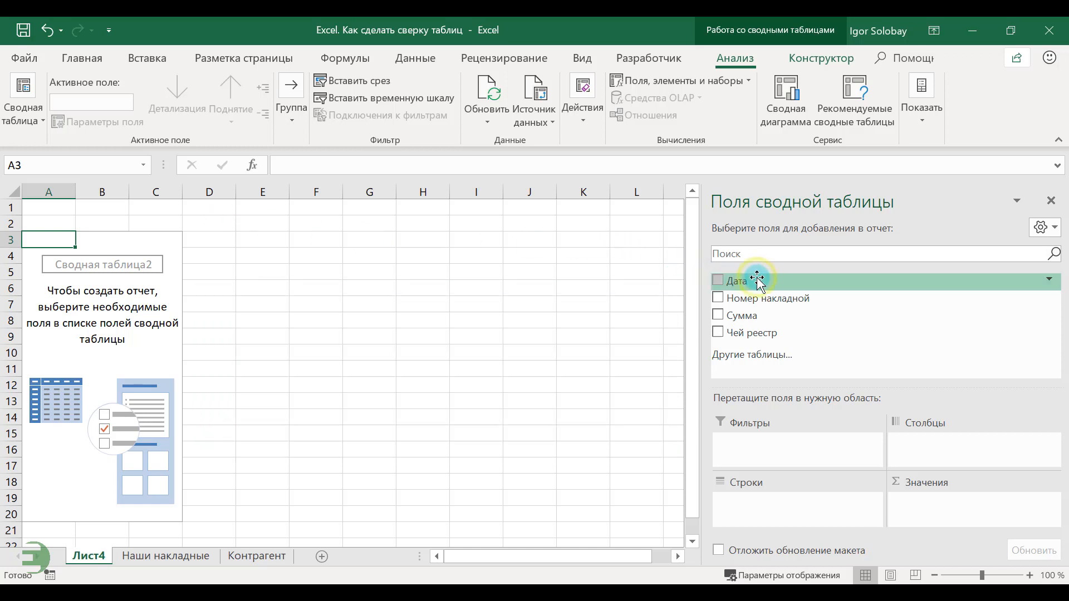
- Place Дата and Номер накладной in the pivot table's rows, removing the Месяцы grouping field from them
{"action": "left_click_drag", "start_coordinate": [758, 280], "coordinate": [757, 498]}
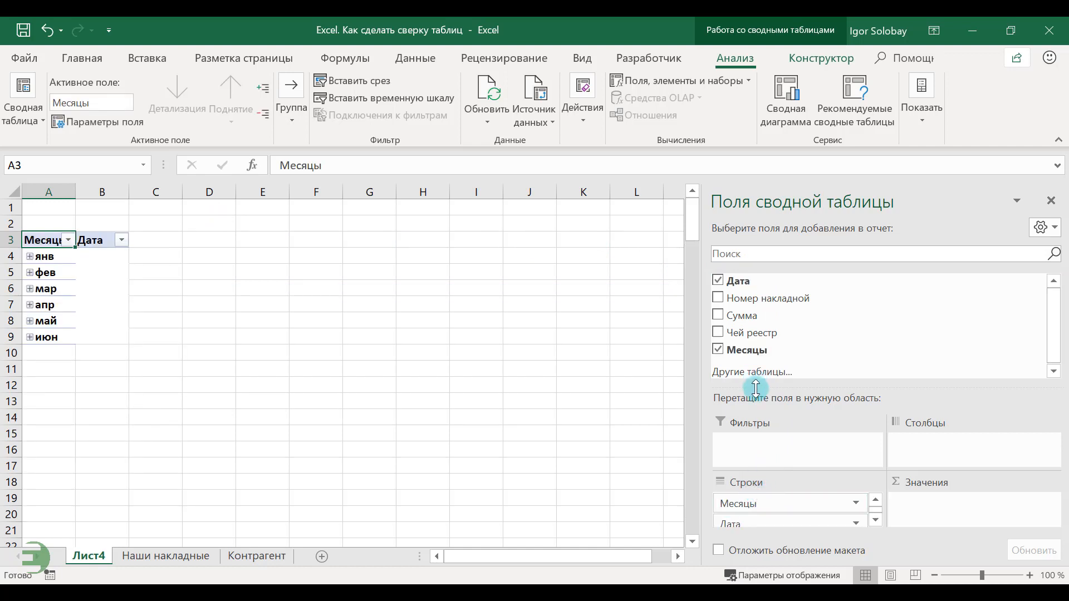
{"action": "left_click_drag", "start_coordinate": [755, 382], "coordinate": [752, 331]}
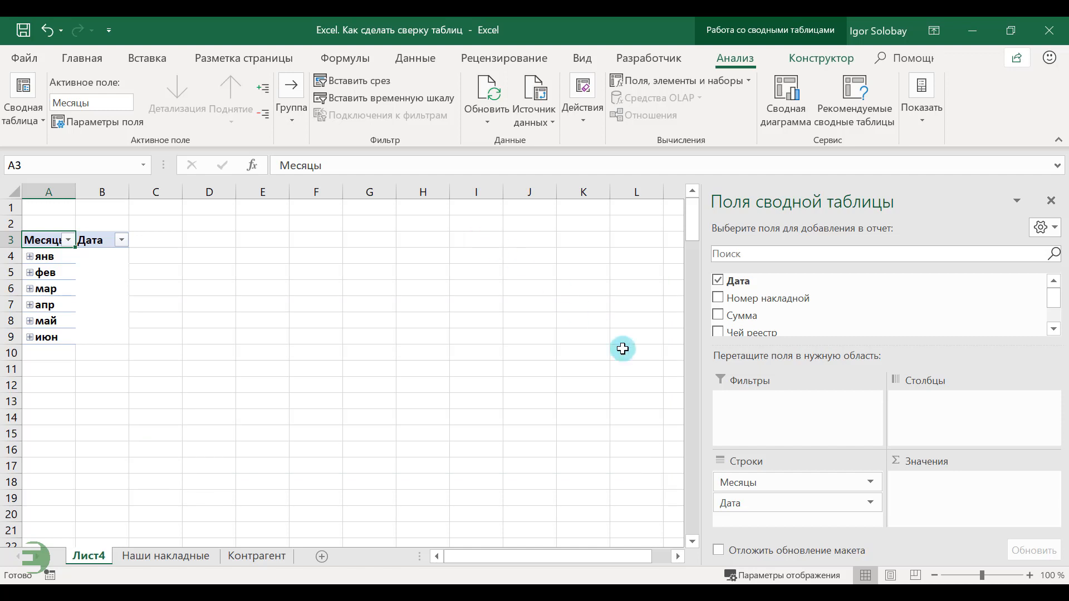
{"action": "left_click_drag", "start_coordinate": [736, 479], "coordinate": [612, 443]}
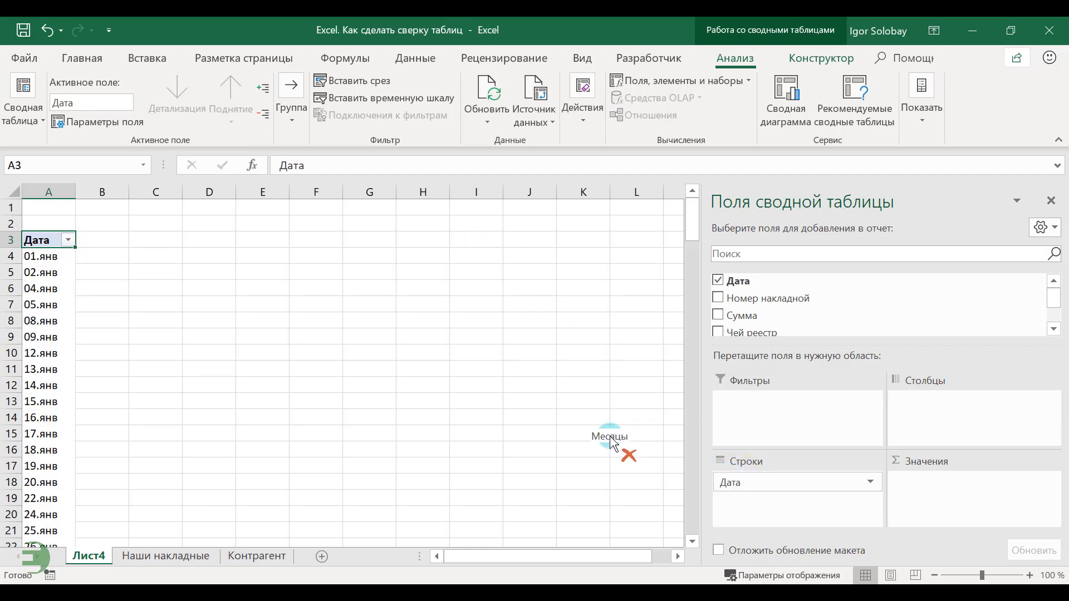
{"action": "left_click_drag", "start_coordinate": [773, 299], "coordinate": [775, 521]}
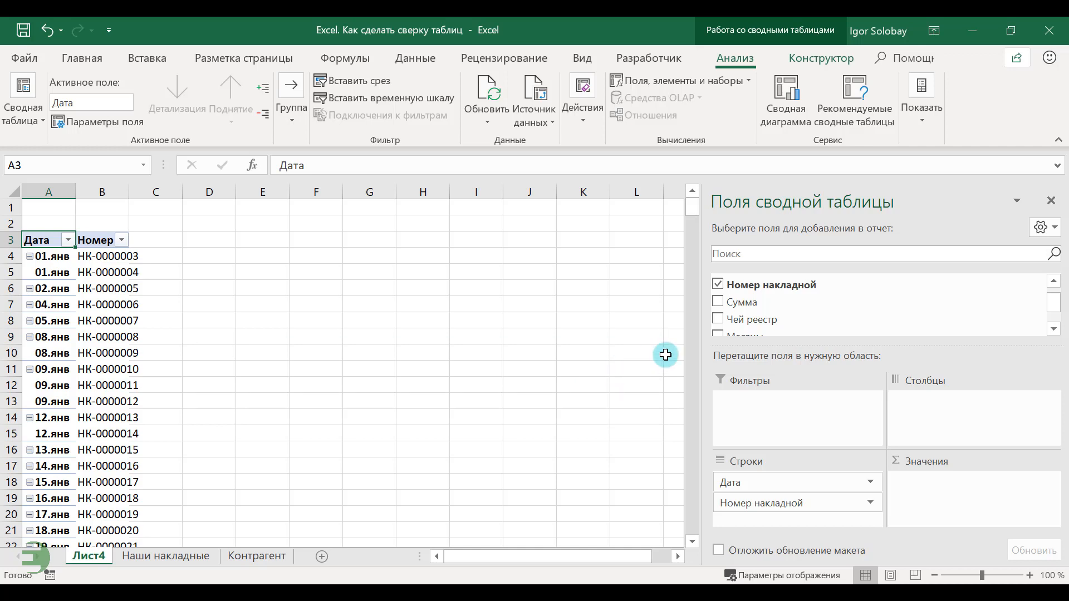
- Place Чей реестр in the pivot table's columns and Сумма in its values
{"action": "left_click_drag", "start_coordinate": [798, 317], "coordinate": [946, 417]}
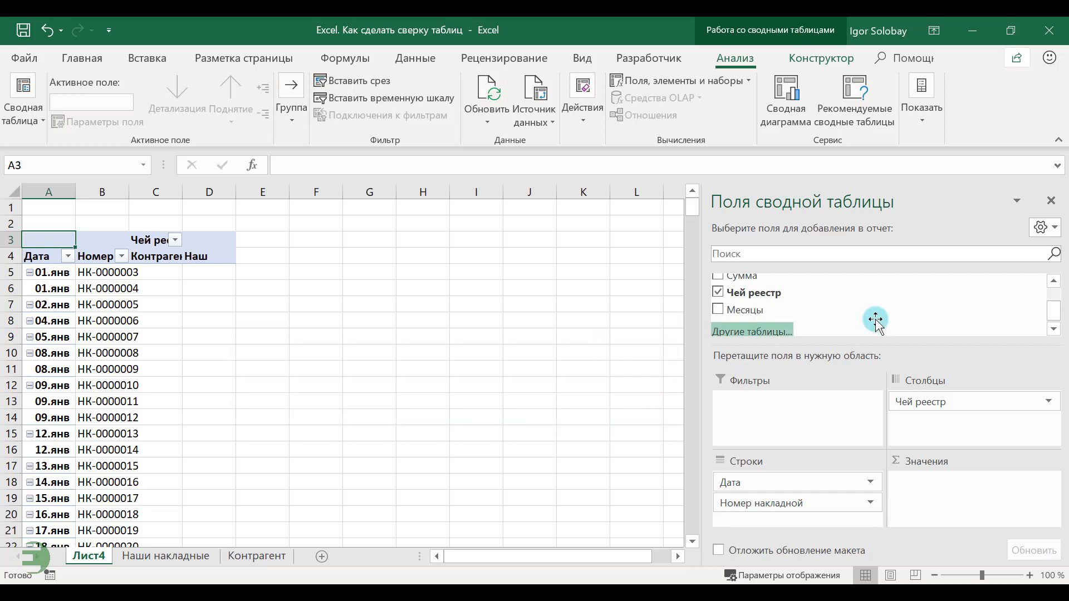
{"action": "left_click", "coordinate": [1053, 280]}
{"action": "left_click_drag", "start_coordinate": [954, 286], "coordinate": [919, 503]}
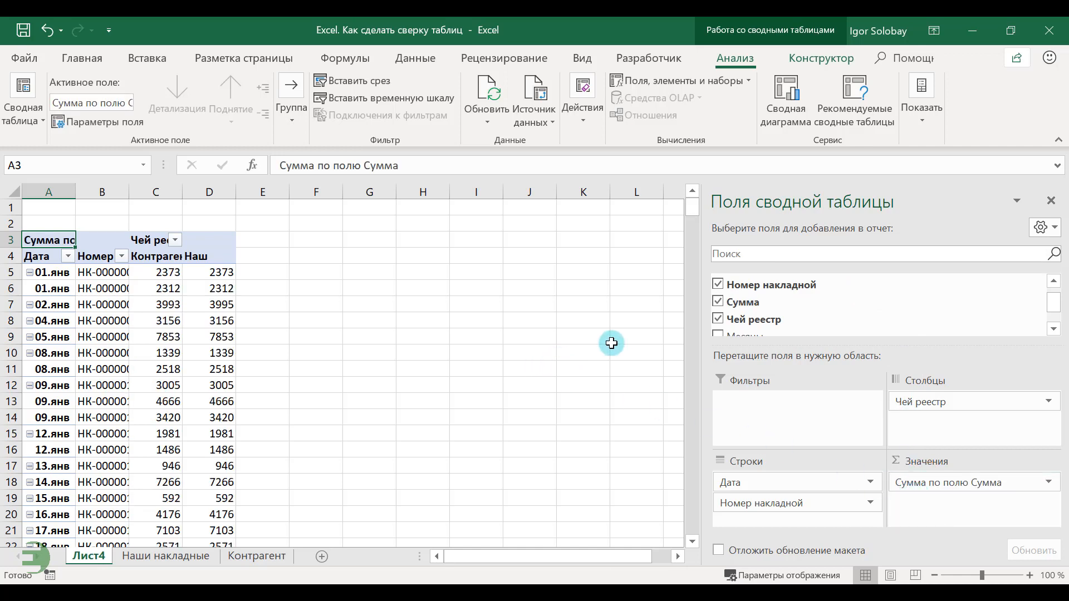
- Close the pivot table field list and widen columns A to D to fit the pivot table's contents
{"action": "left_click", "coordinate": [1052, 200]}
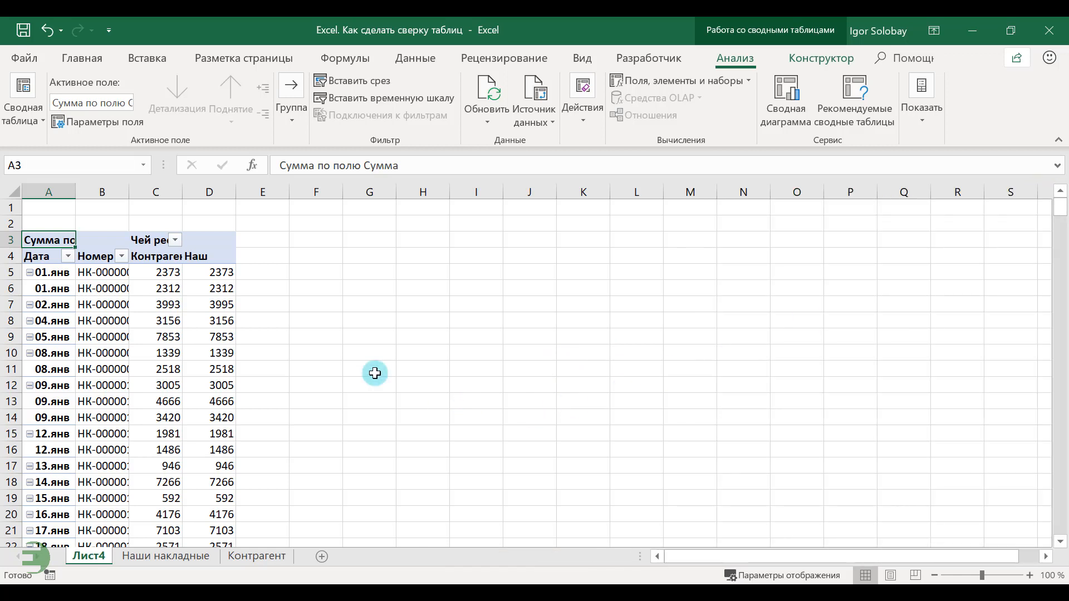
{"action": "left_click_drag", "start_coordinate": [75, 192], "coordinate": [97, 189]}
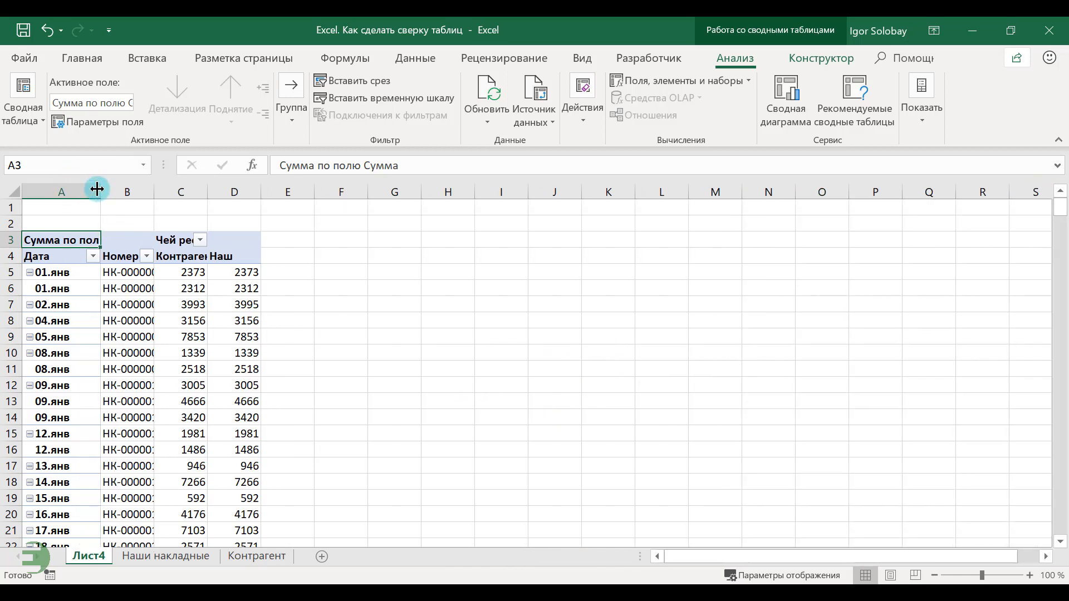
{"action": "double_click", "coordinate": [154, 191]}
{"action": "left_click_drag", "start_coordinate": [270, 193], "coordinate": [368, 191]}
{"action": "left_click", "coordinate": [341, 190]}
{"action": "left_click", "coordinate": [84, 255]}
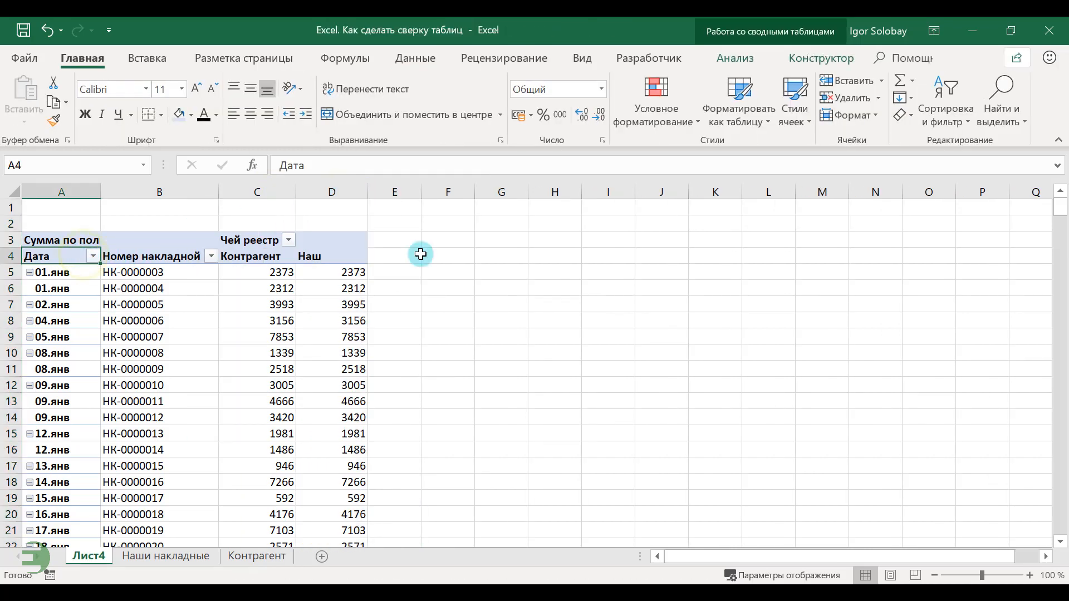
- Widen the empty columns E and F beside the pivot table
{"action": "scroll", "coordinate": [289, 220], "scroll_direction": "down", "scroll_amount": 6}
{"action": "scroll", "coordinate": [290, 223], "scroll_direction": "down", "scroll_amount": 16}
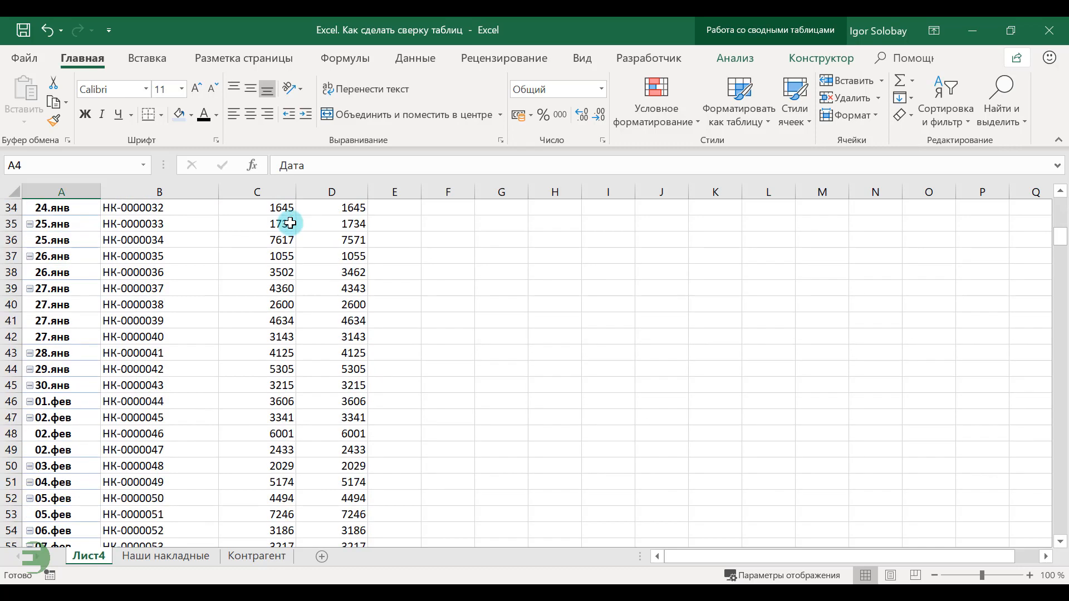
{"action": "scroll", "coordinate": [290, 223], "scroll_direction": "up", "scroll_amount": 20}
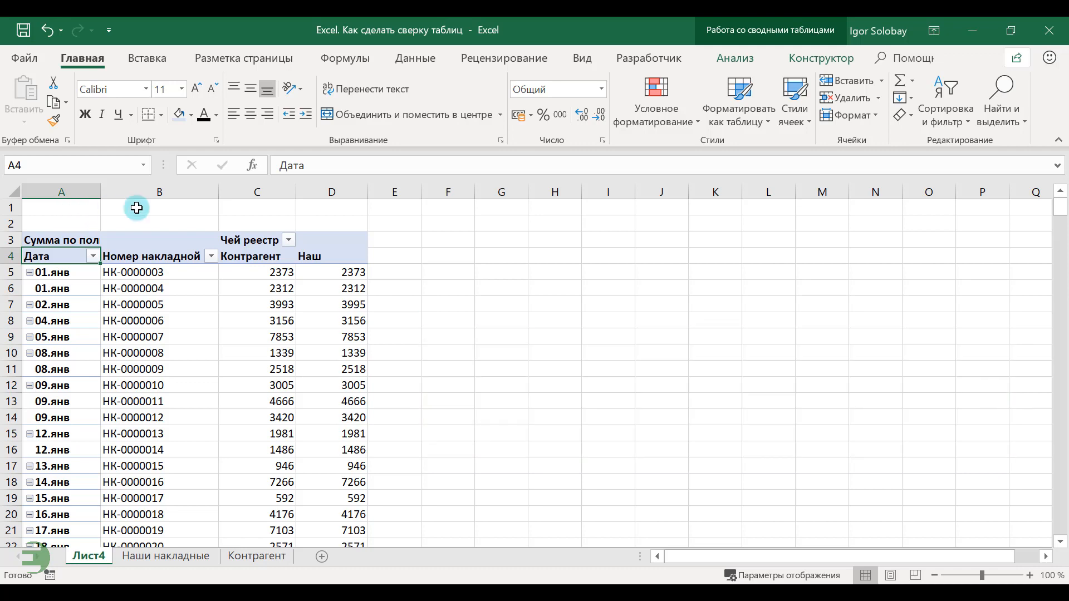
{"action": "left_click", "coordinate": [393, 191]}
{"action": "left_click_drag", "start_coordinate": [422, 191], "coordinate": [576, 191]}
{"action": "left_click", "coordinate": [507, 191]}
- Enter the heading "НАЛИЧИЕ" in E4
{"action": "left_click", "coordinate": [442, 253]}
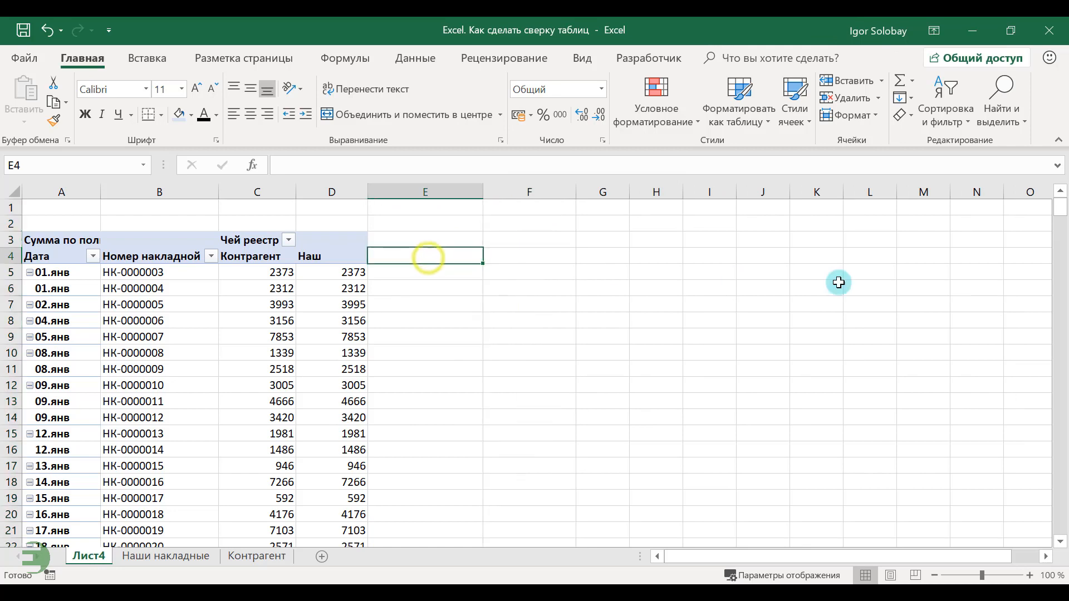
{"action": "type", "text": "НАЛИЧИЕ"}
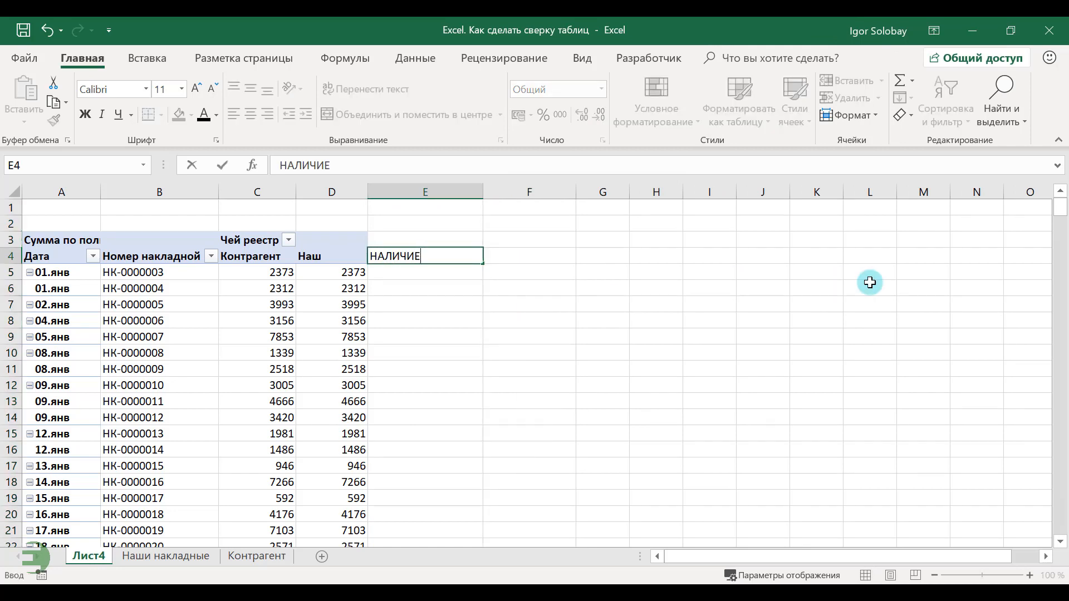
{"action": "key", "text": "Return"}
- Enter =ЕСЛИ(C5="";"Нет у них";ЕСЛИ(D5="";"Нет у нас";"")) in E5 and fill it down alongside all pivot table rows
{"action": "type", "text": "=есл"}
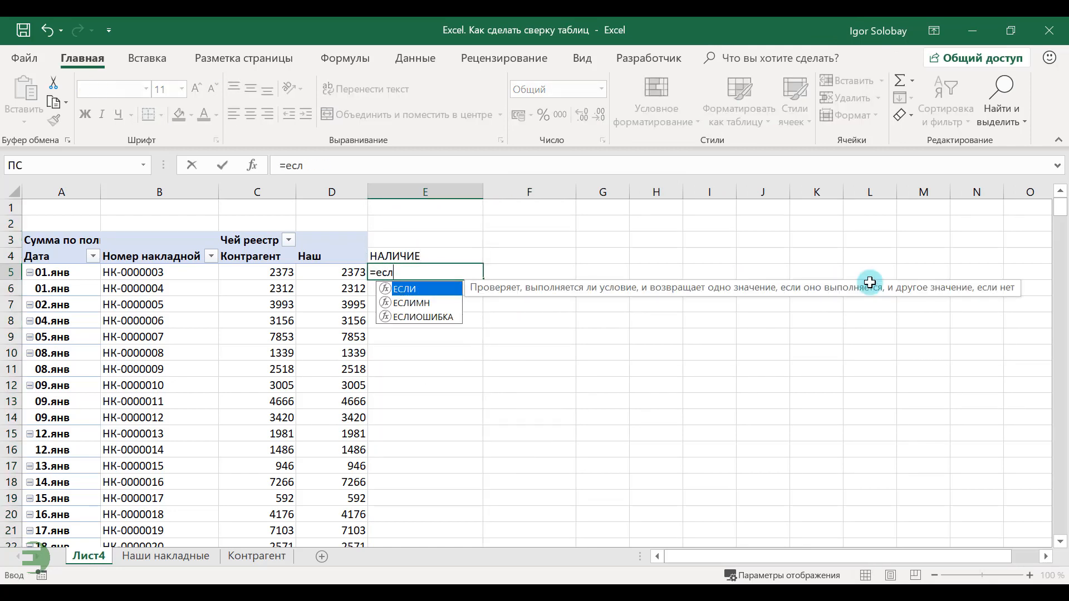
{"action": "key", "text": "Tab"}
{"action": "key", "text": "Left"}
{"action": "key", "text": "Left"}
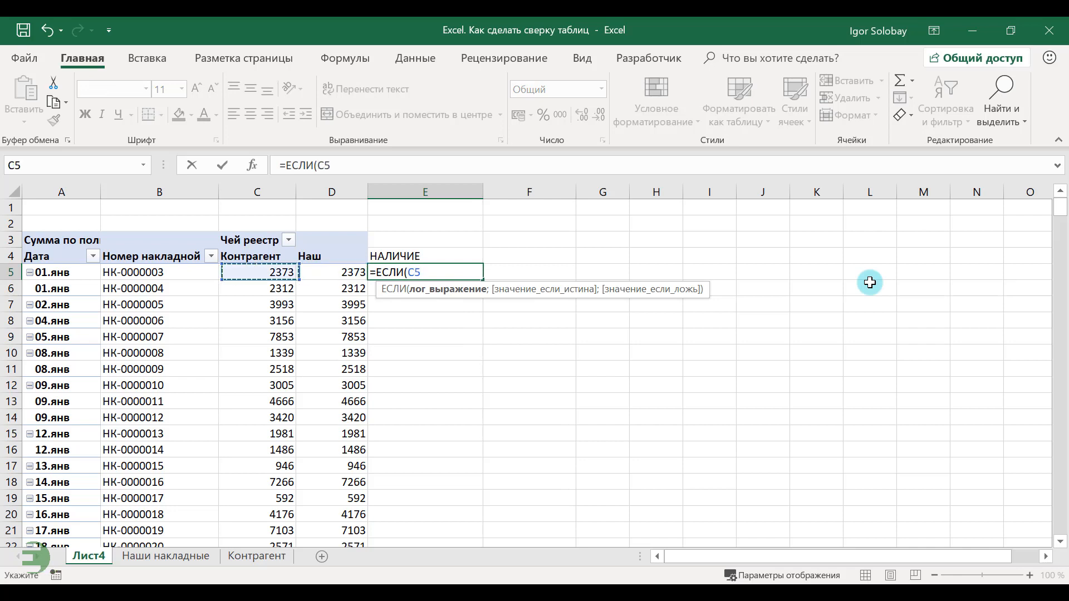
{"action": "type", "text": "="}
{"action": "type", "text": ";"}
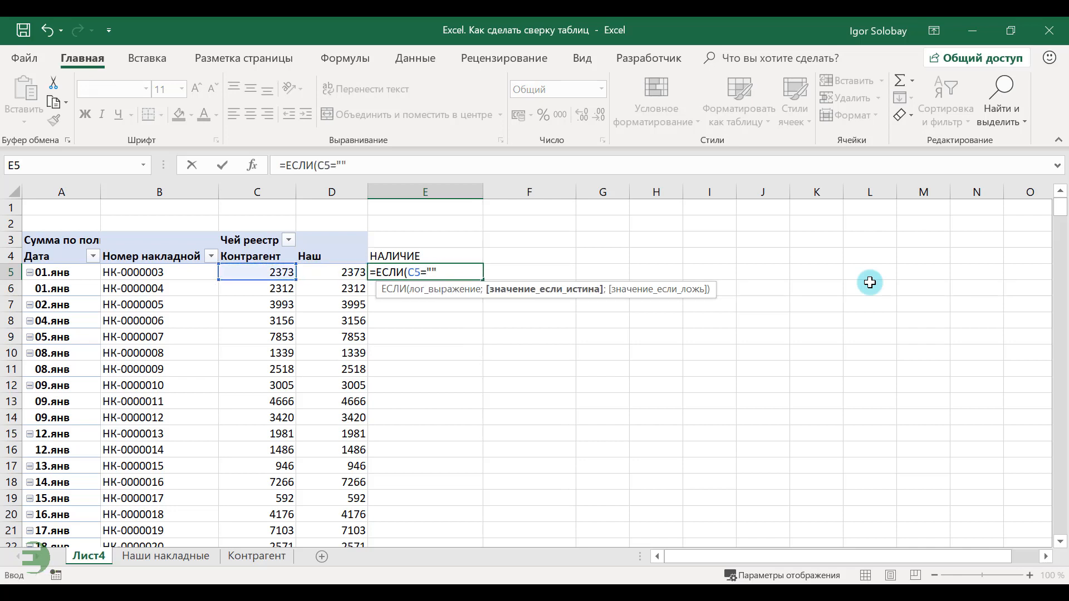
{"action": "type", "text": "\"Нет у них\";"}
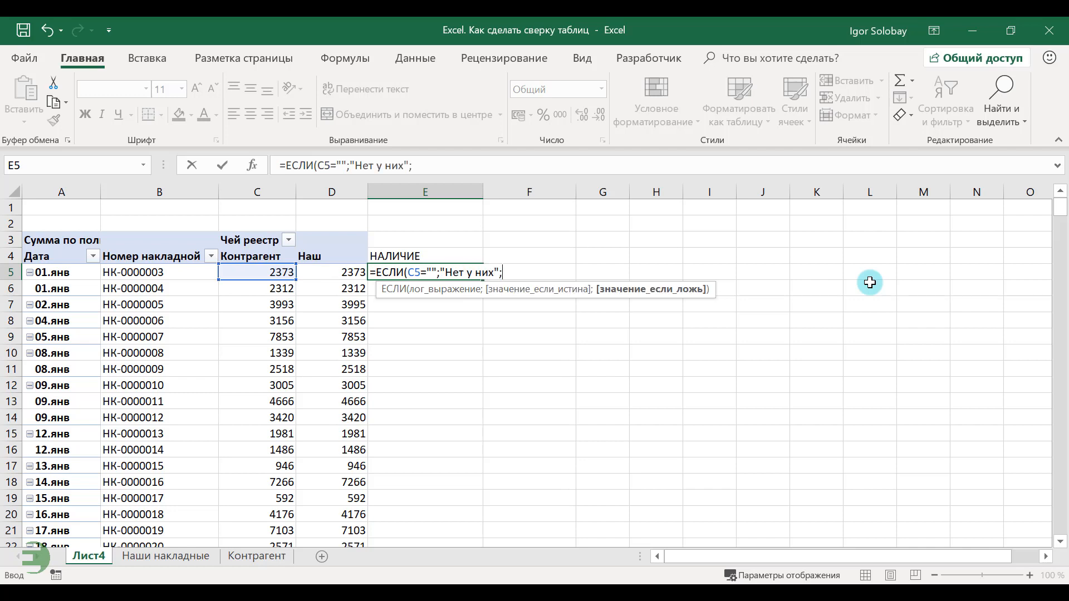
{"action": "type", "text": "есл"}
{"action": "key", "text": "Tab"}
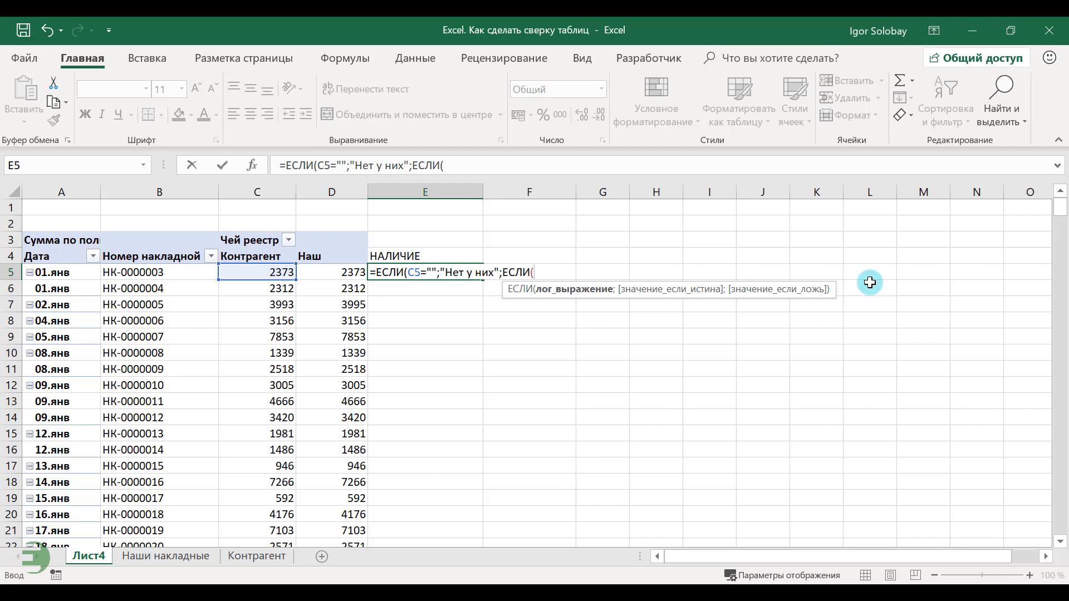
{"action": "key", "text": "Left"}
{"action": "type", "text": "="}
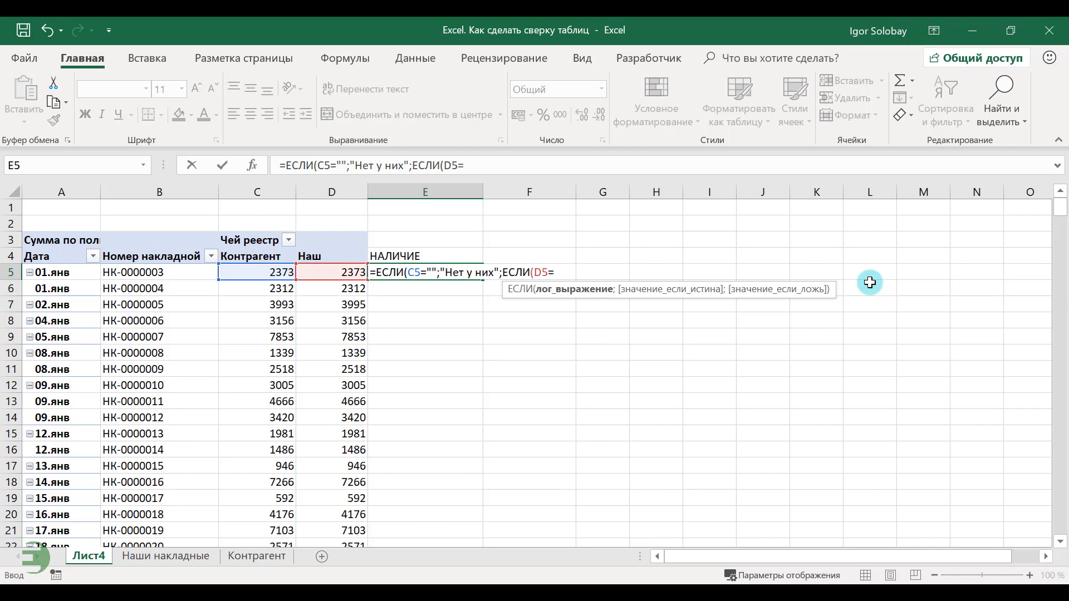
{"action": "type", "text": "\"\";\""}
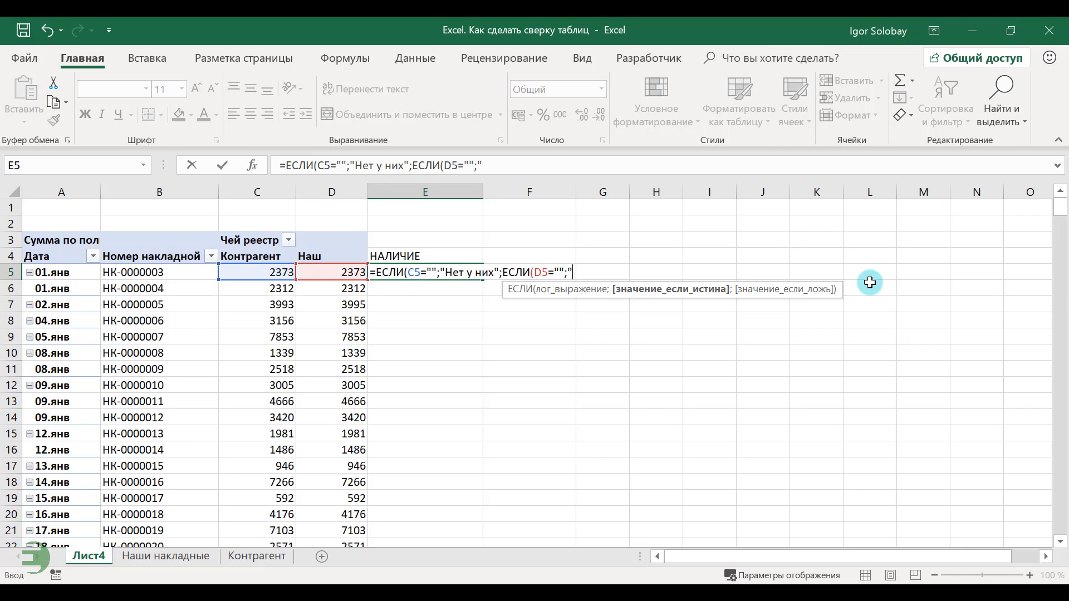
{"action": "type", "text": "Нет у нас\";"}
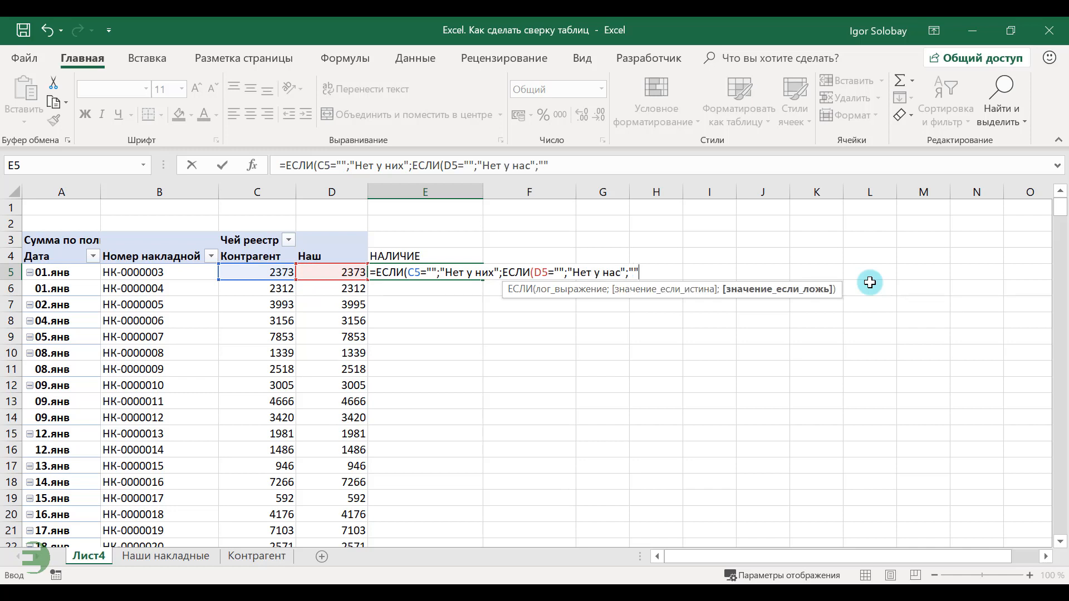
{"action": "type", "text": "\"\")"}
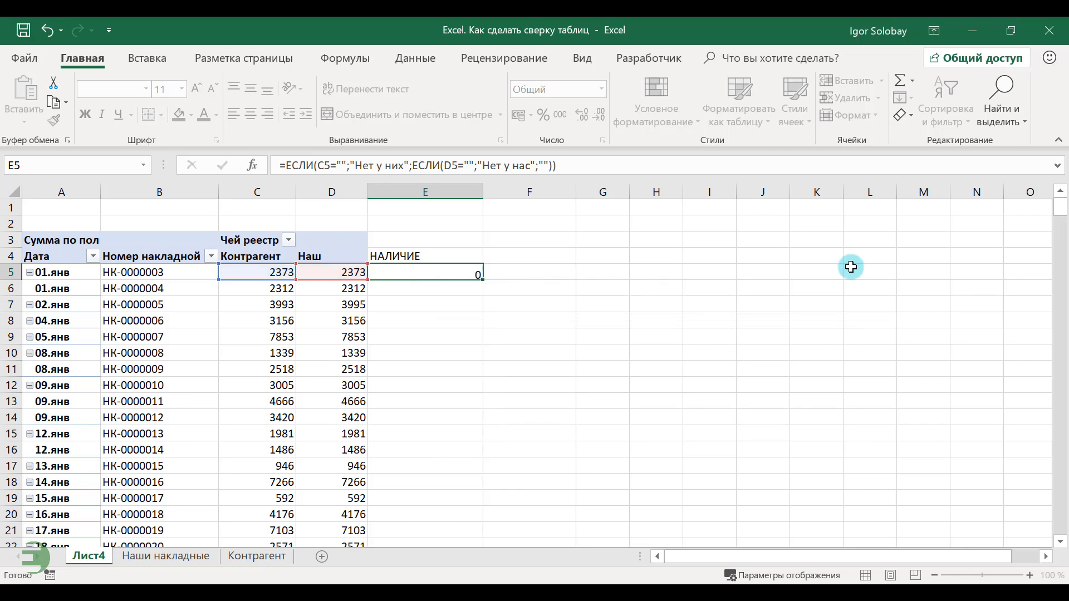
{"action": "key", "text": "Return"}
{"action": "left_click", "coordinate": [482, 279]}
{"action": "double_click", "coordinate": [482, 280]}
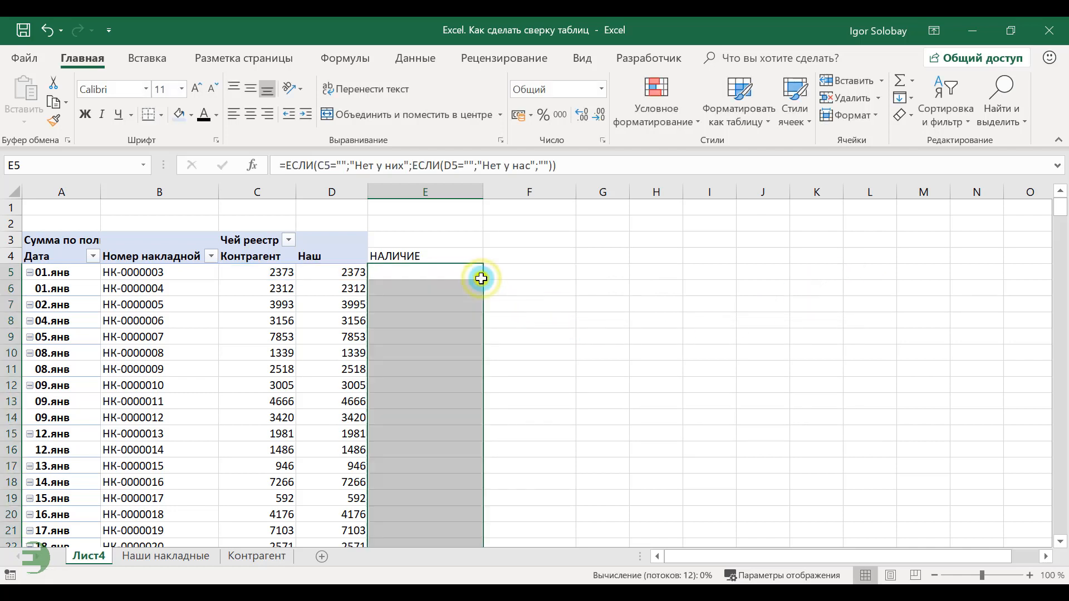
- Enter the heading "РАСХОЖДЕНИЕ" in F4
{"action": "left_click", "coordinate": [509, 254]}
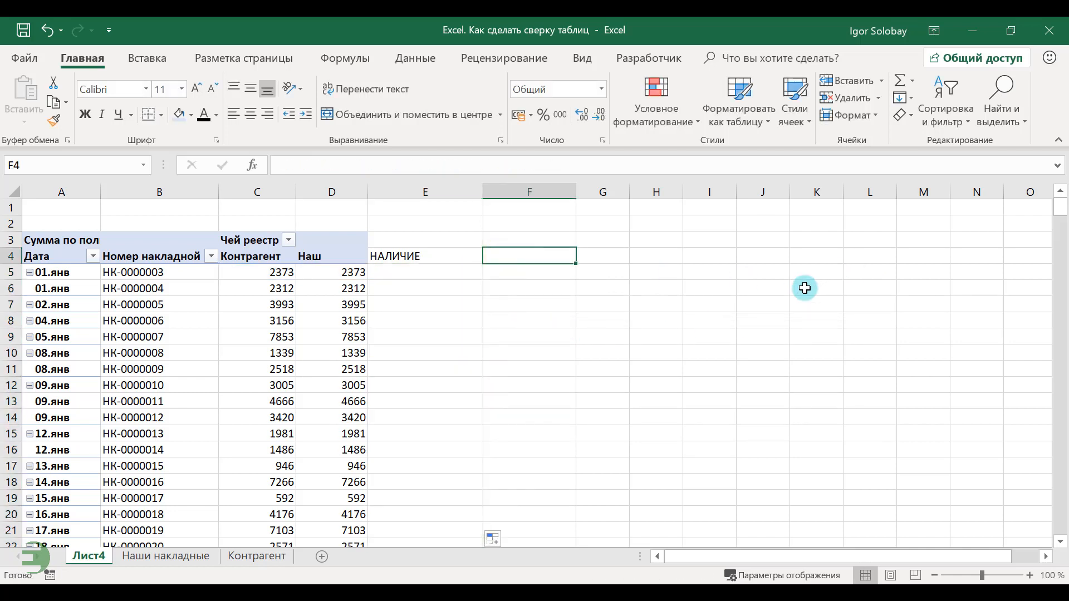
{"action": "type", "text": "РАСХОЖДЕНИЕ"}
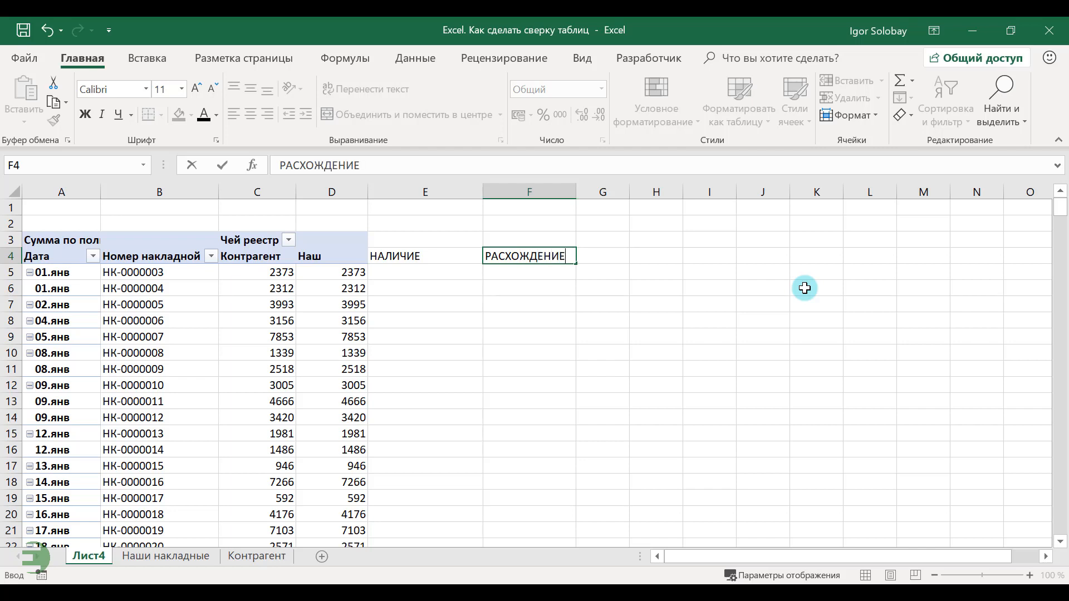
{"action": "key", "text": "Return"}
- Enter =ЕСЛИ(E5="";C5-D5;0) in F5 and fill it down alongside all pivot table rows
{"action": "type", "text": "=ЕСЛИ("}
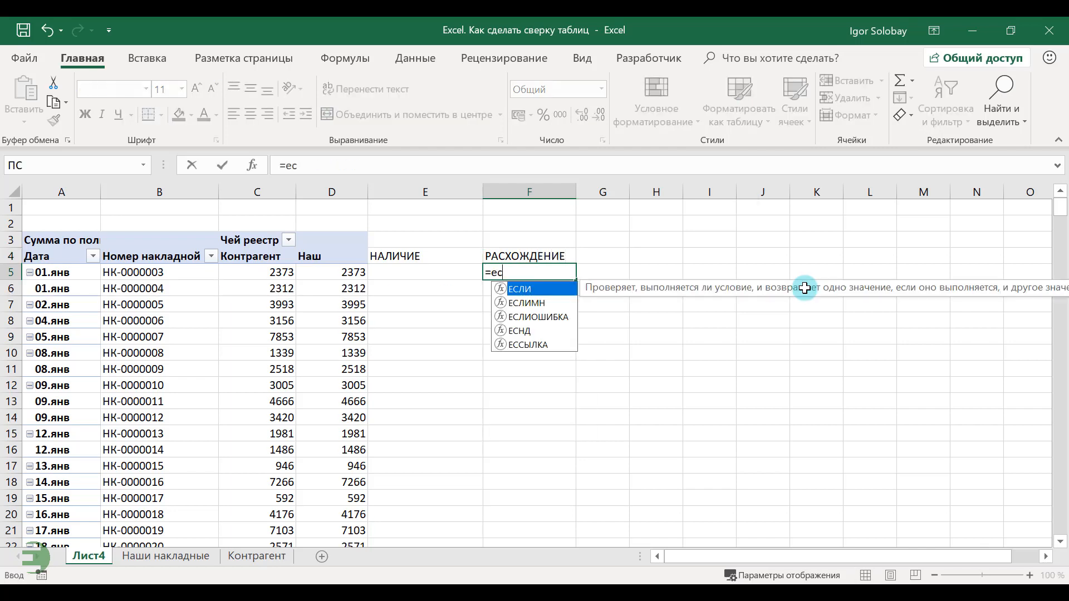
{"action": "key", "text": "Left"}
{"action": "type", "text": "="}
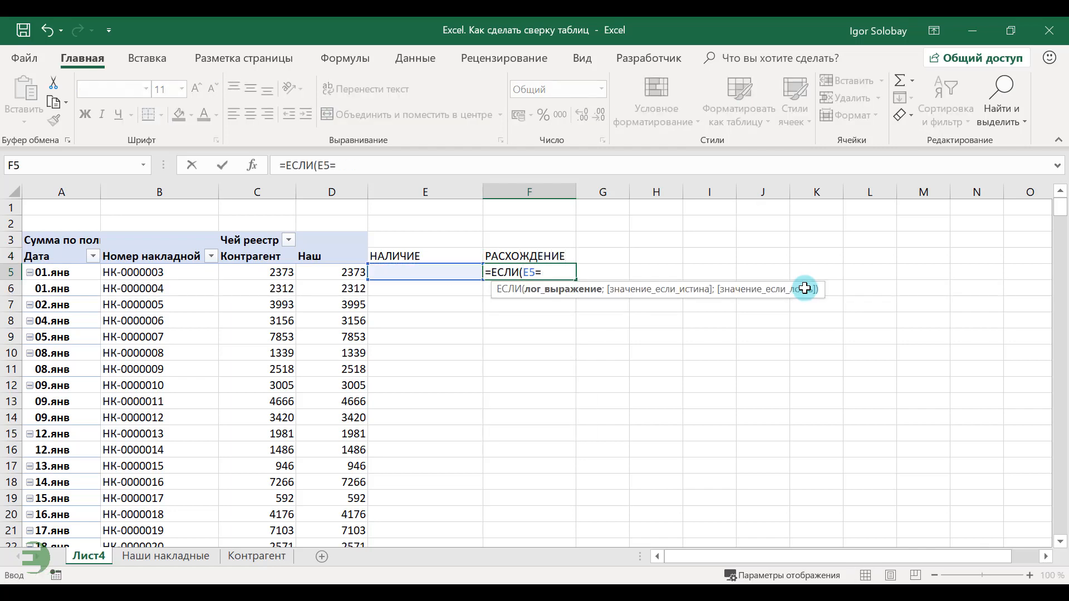
{"action": "type", "text": "\"\";"}
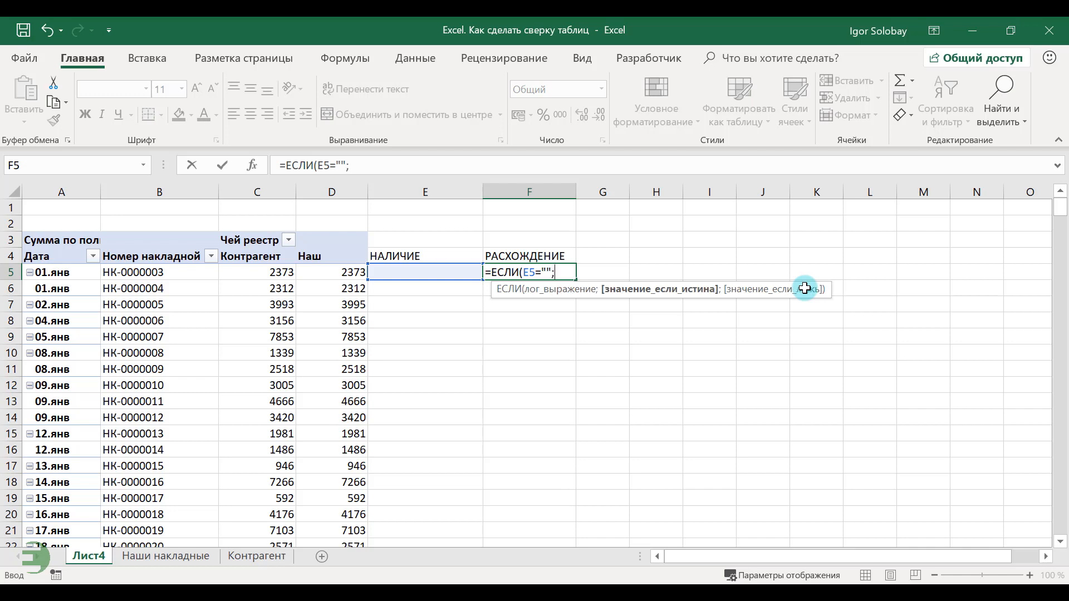
{"action": "key", "text": "Left"}
{"action": "key", "text": "Left"}
{"action": "key", "text": "Left"}
{"action": "type", "text": "-"}
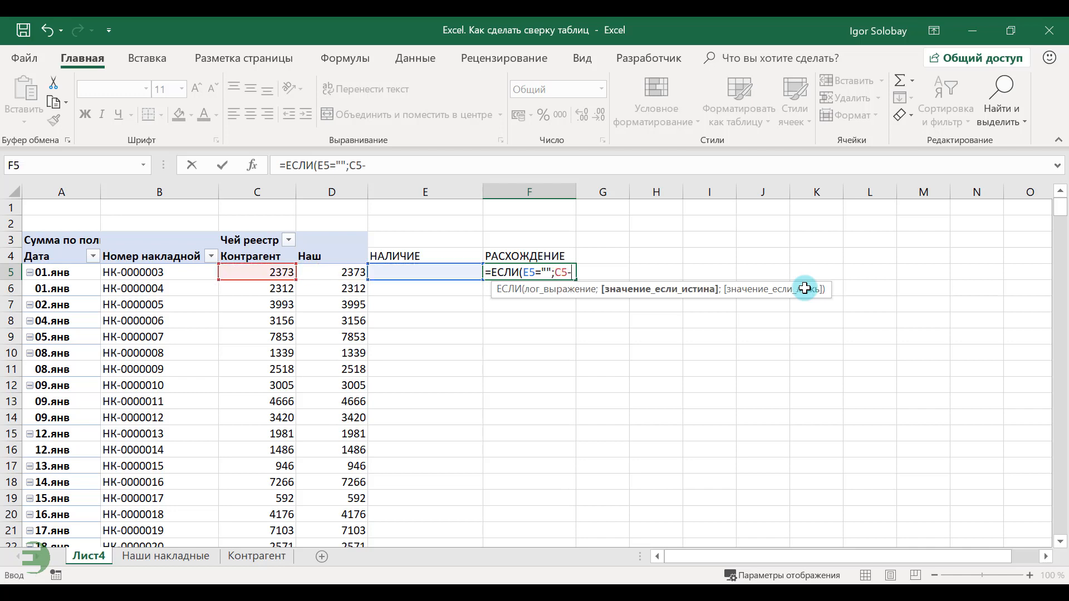
{"action": "key", "text": "Left"}
{"action": "key", "text": "Left"}
{"action": "type", "text": ";"}
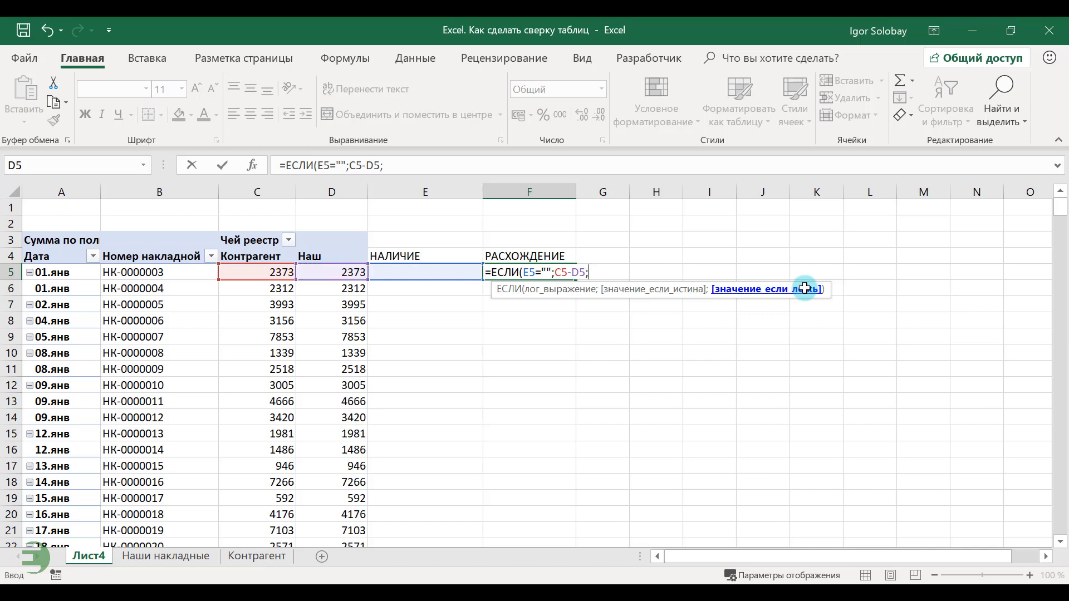
{"action": "type", "text": "0)"}
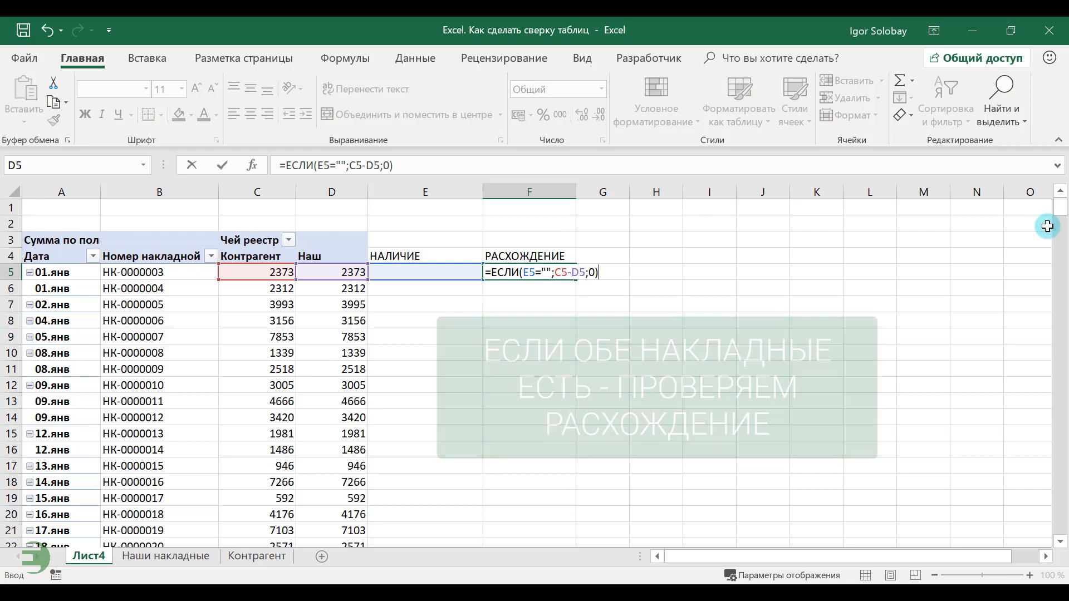
{"action": "key", "text": "Return"}
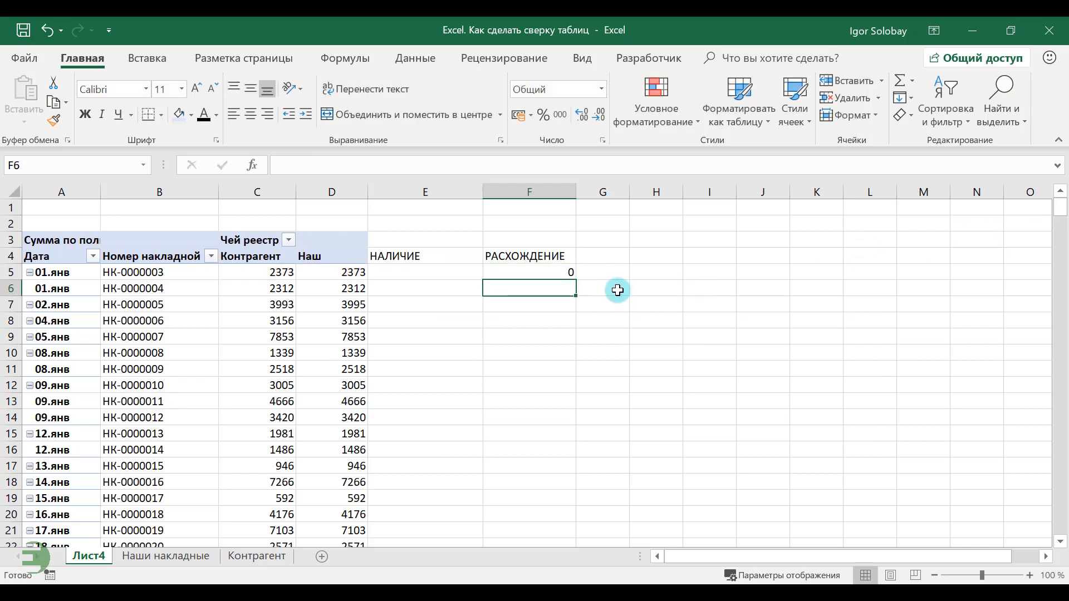
{"action": "left_click", "coordinate": [574, 276]}
{"action": "double_click", "coordinate": [576, 279]}
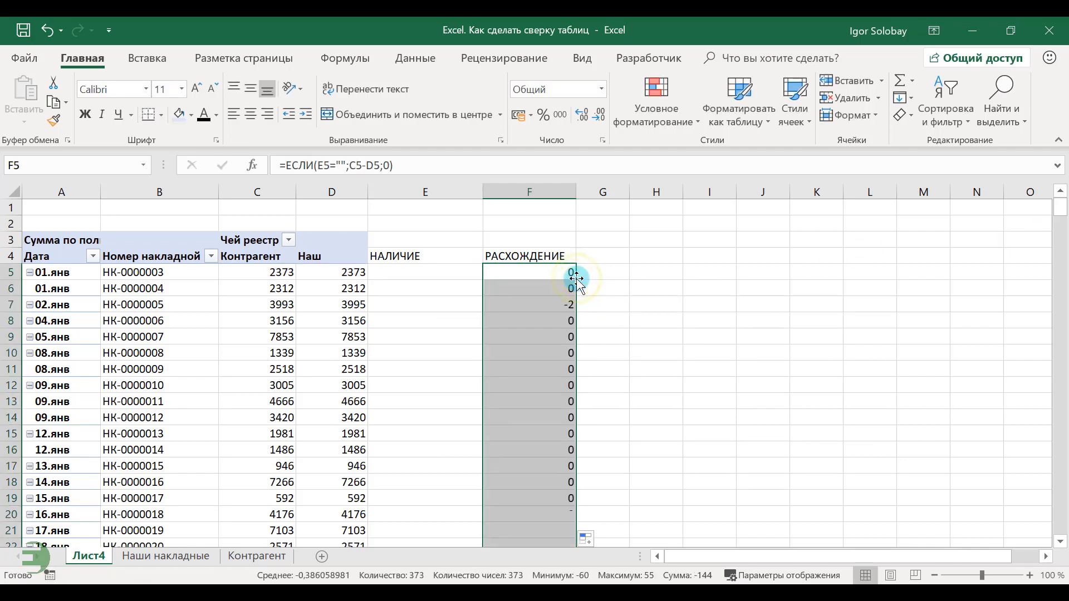
- Format the РАСХОЖДЕНИЕ values as currency (Денежный) in rubles with no decimal places
{"action": "left_click", "coordinate": [602, 89]}
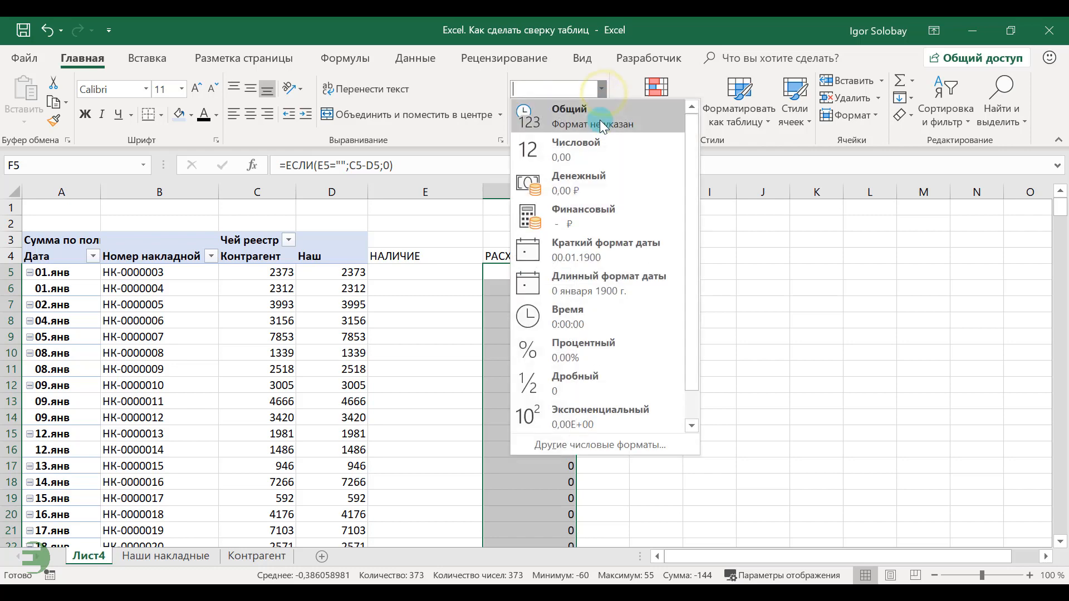
{"action": "left_click", "coordinate": [598, 183]}
{"action": "left_click", "coordinate": [593, 116]}
{"action": "left_click", "coordinate": [594, 115]}
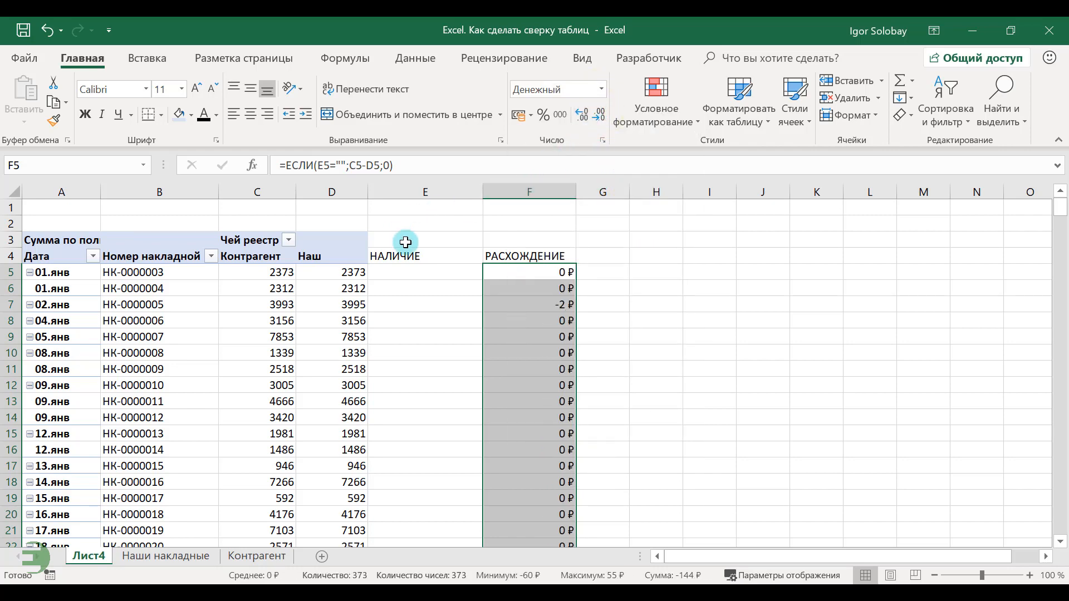
- Centre the headings НАЛИЧИЕ and РАСХОЖДЕНИЕ in E4:F4 horizontally and vertically
{"action": "left_click", "coordinate": [430, 255]}
{"action": "left_click", "coordinate": [491, 249], "text": "shift"}
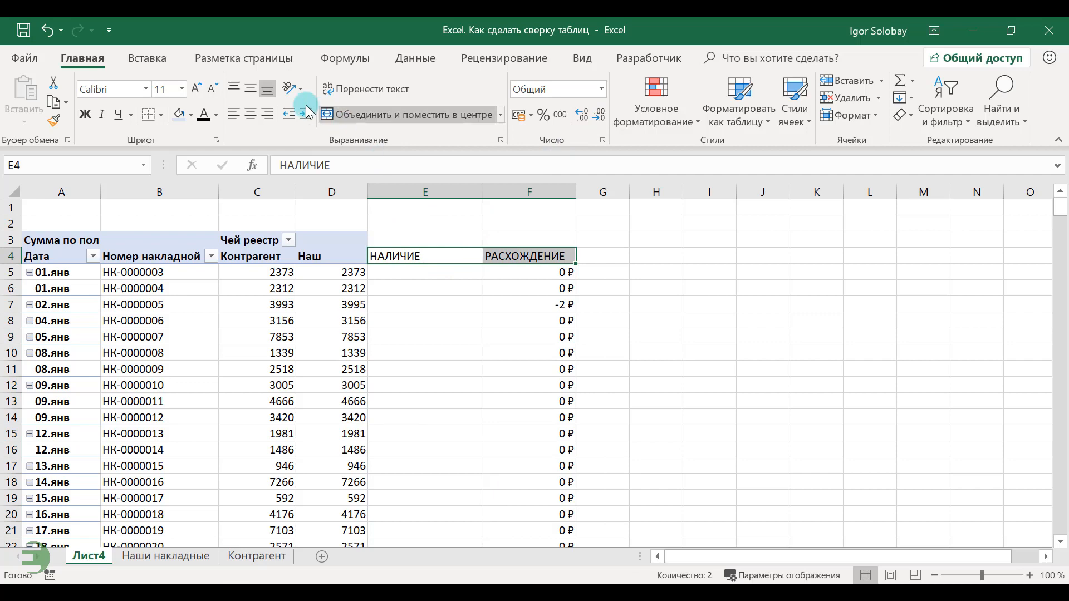
{"action": "left_click", "coordinate": [252, 115]}
{"action": "left_click", "coordinate": [68, 206]}
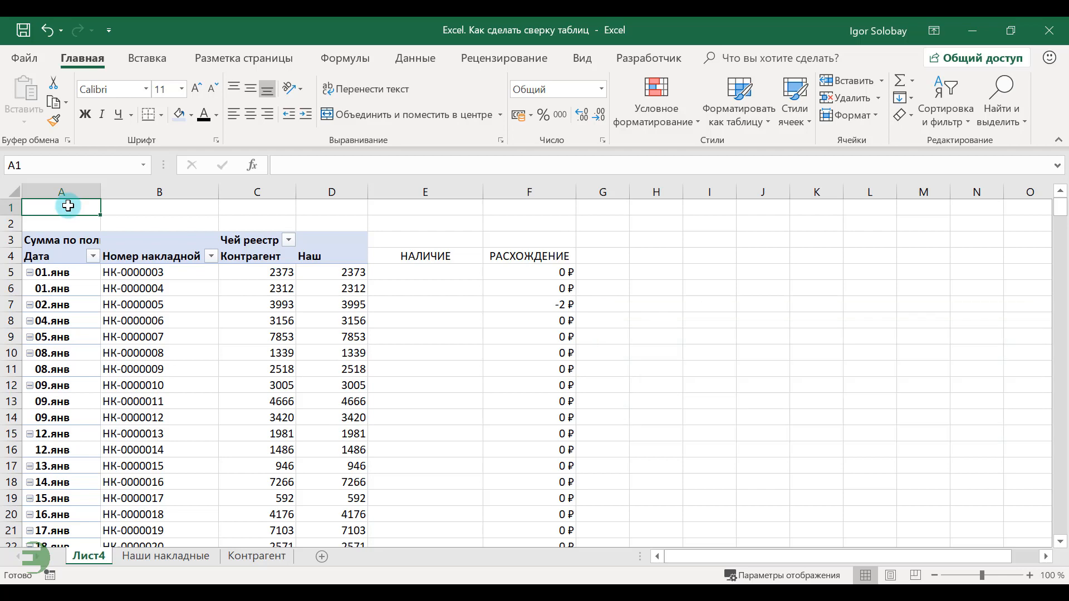
- Turn on filtering for the table's header row 4, including the НАЛИЧИЕ and РАСХОЖДЕНИЕ columns
{"action": "left_click", "coordinate": [425, 255]}
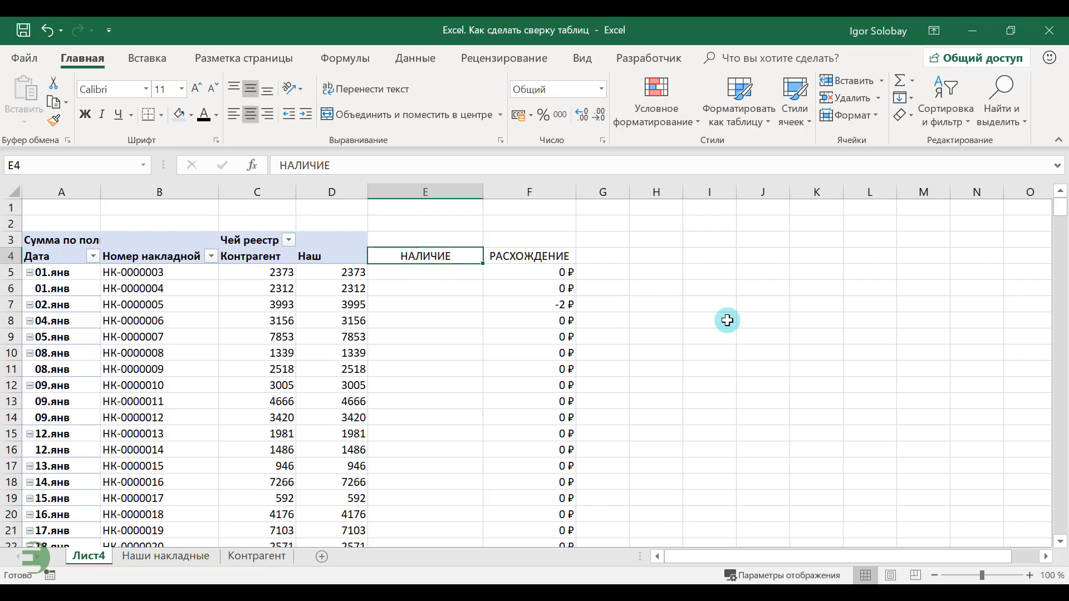
{"action": "left_click", "coordinate": [944, 125]}
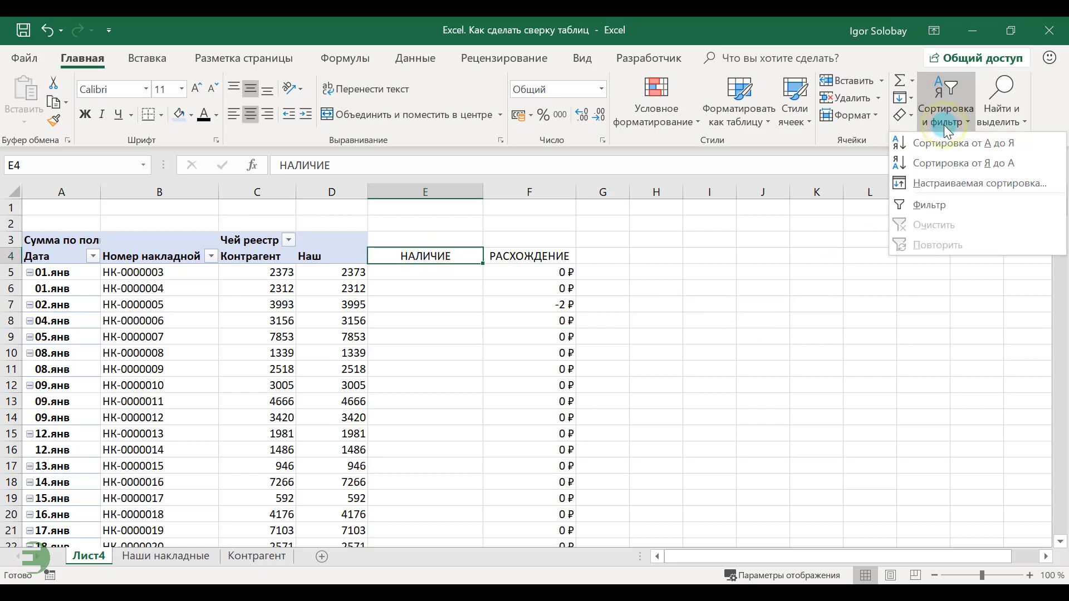
{"action": "left_click", "coordinate": [958, 208]}
{"action": "left_click", "coordinate": [858, 269]}
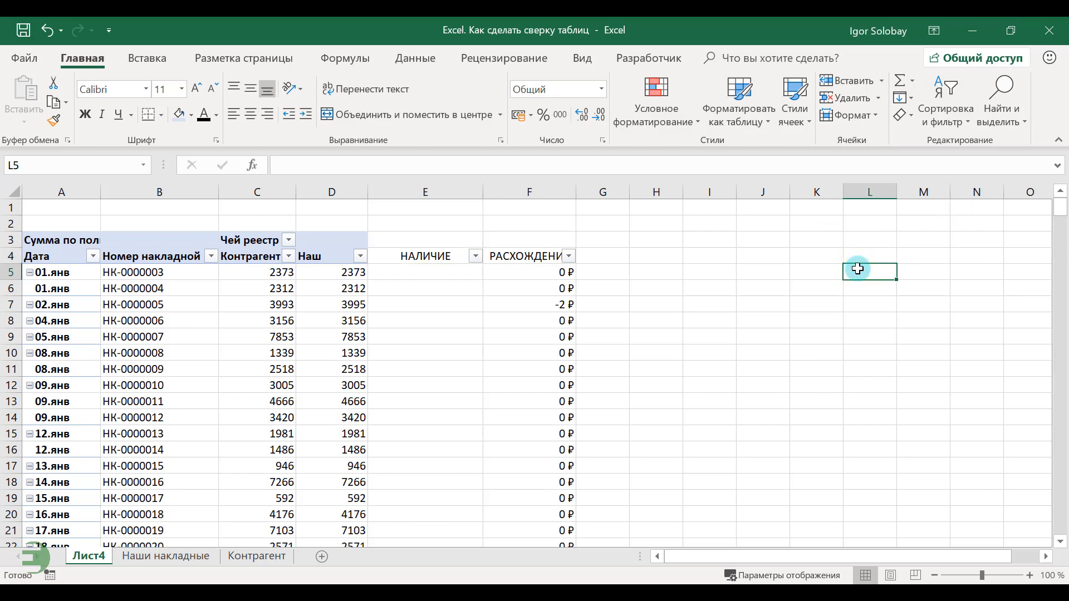
- Filter the НАЛИЧИЕ column to show only the invoices marked "Нет у нас"
{"action": "left_click", "coordinate": [475, 256]}
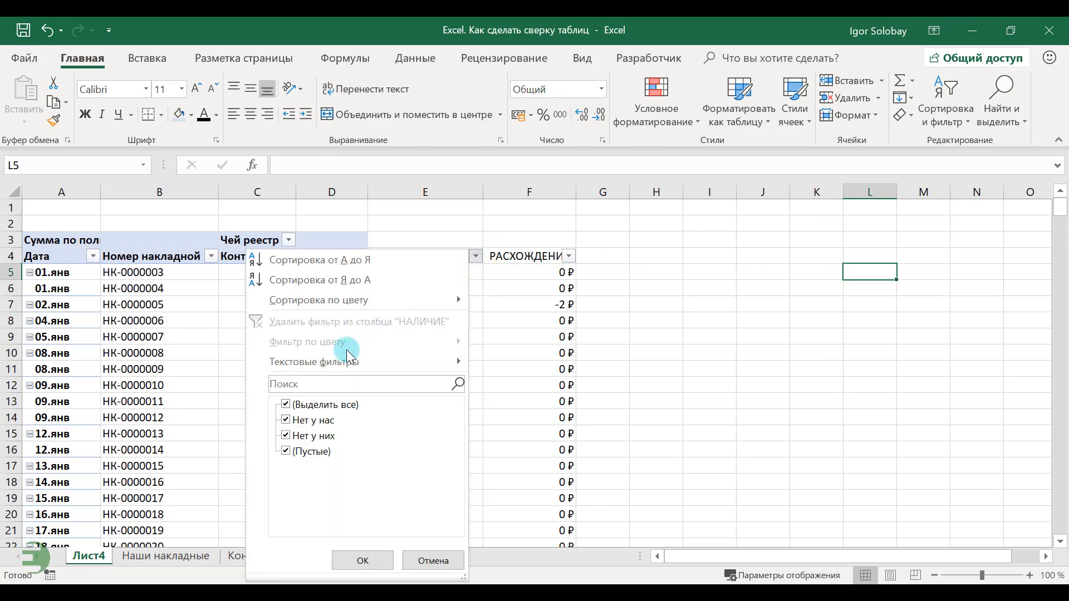
{"action": "left_click", "coordinate": [328, 405]}
{"action": "left_click", "coordinate": [323, 421]}
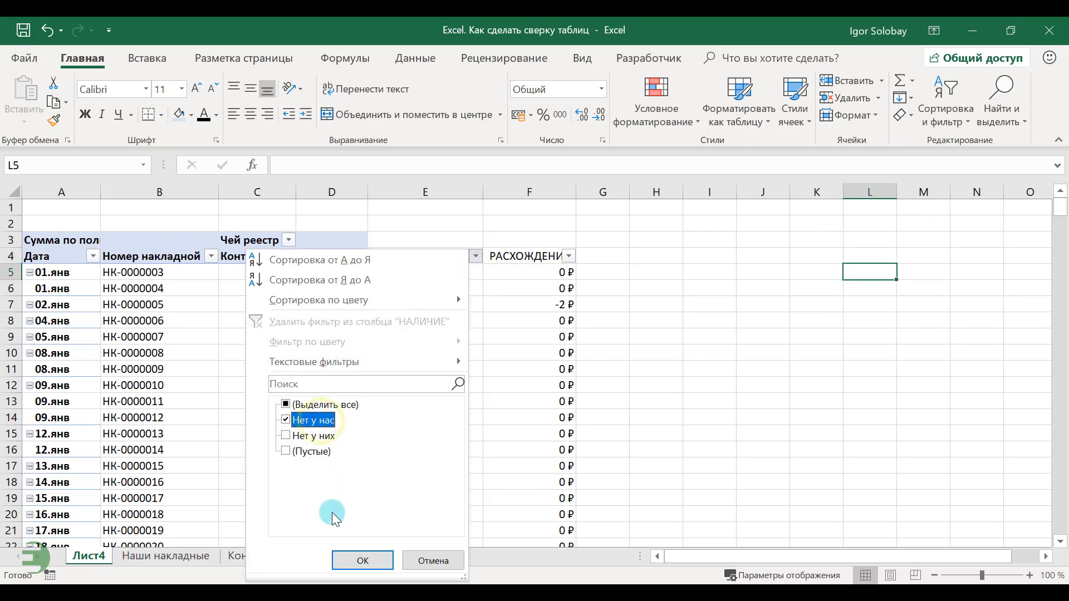
{"action": "left_click", "coordinate": [356, 561]}
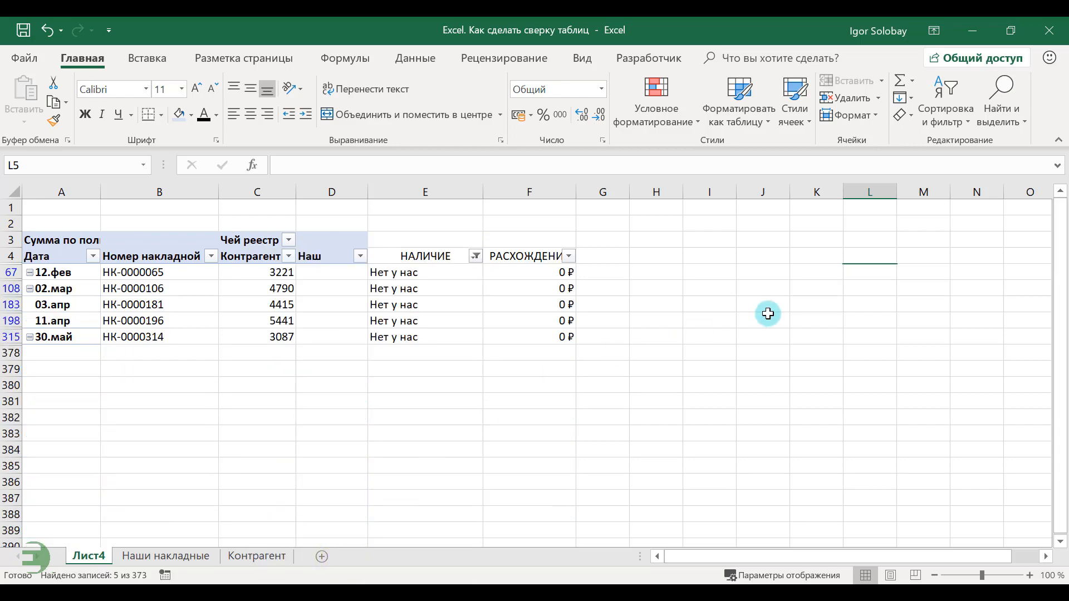
- Switch the НАЛИЧИЕ column filter to show only the invoices marked "Нет у них" and look through them
{"action": "left_click", "coordinate": [475, 256]}
{"action": "left_click", "coordinate": [286, 422]}
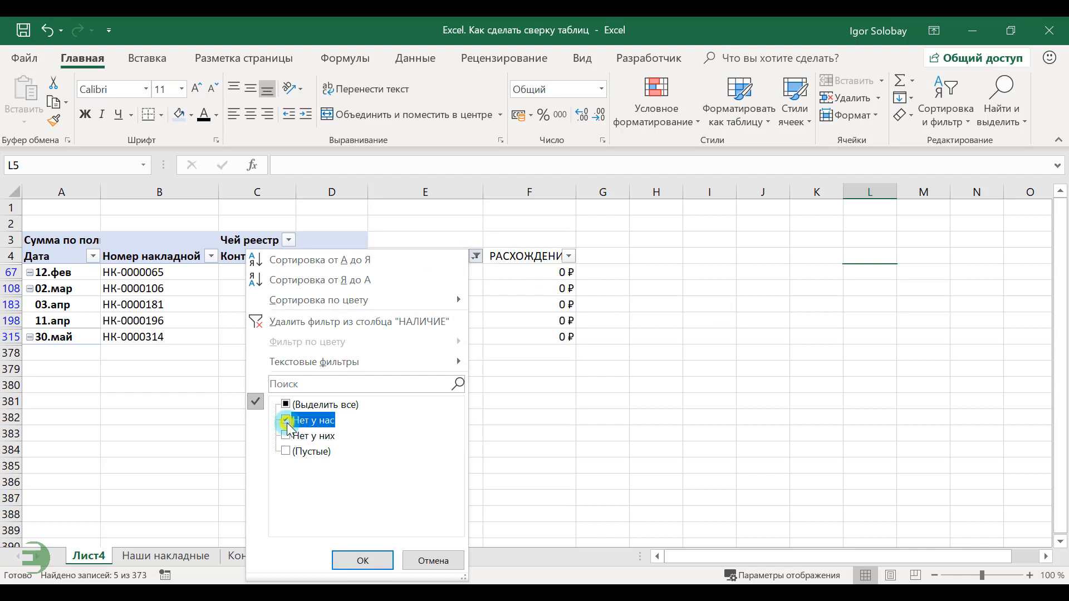
{"action": "left_click", "coordinate": [293, 436]}
{"action": "left_click", "coordinate": [357, 561]}
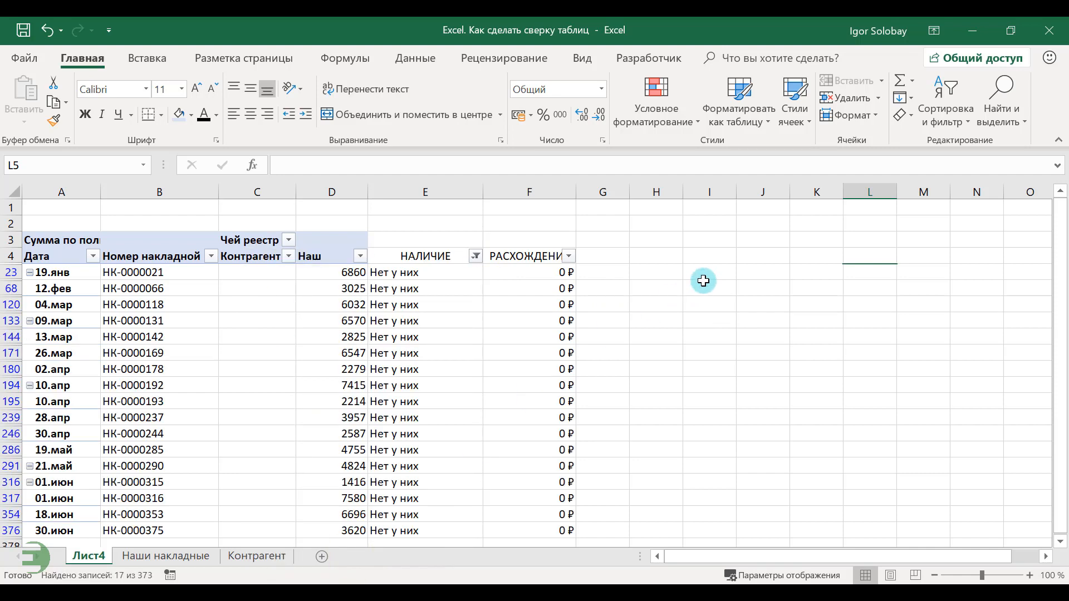
{"action": "scroll", "coordinate": [708, 290], "scroll_direction": "down", "scroll_amount": 2}
{"action": "scroll", "coordinate": [710, 292], "scroll_direction": "up", "scroll_amount": 2}
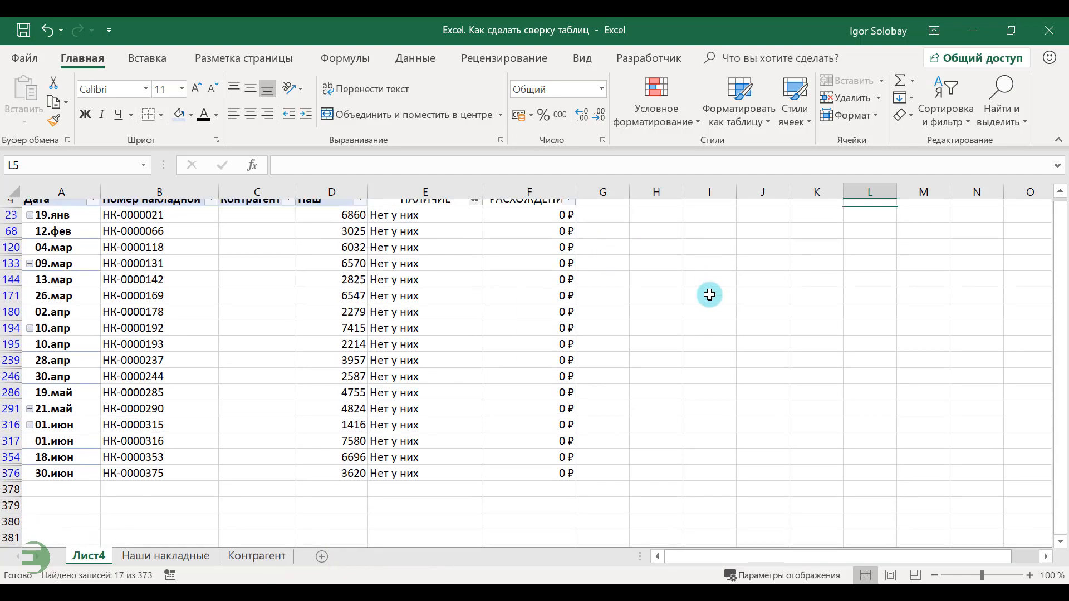
- Remove the filter from the НАЛИЧИЕ column and filter РАСХОЖДЕНИЕ to exclude the 0 ₽ values, reviewing the remaining rows
{"action": "left_click", "coordinate": [475, 255]}
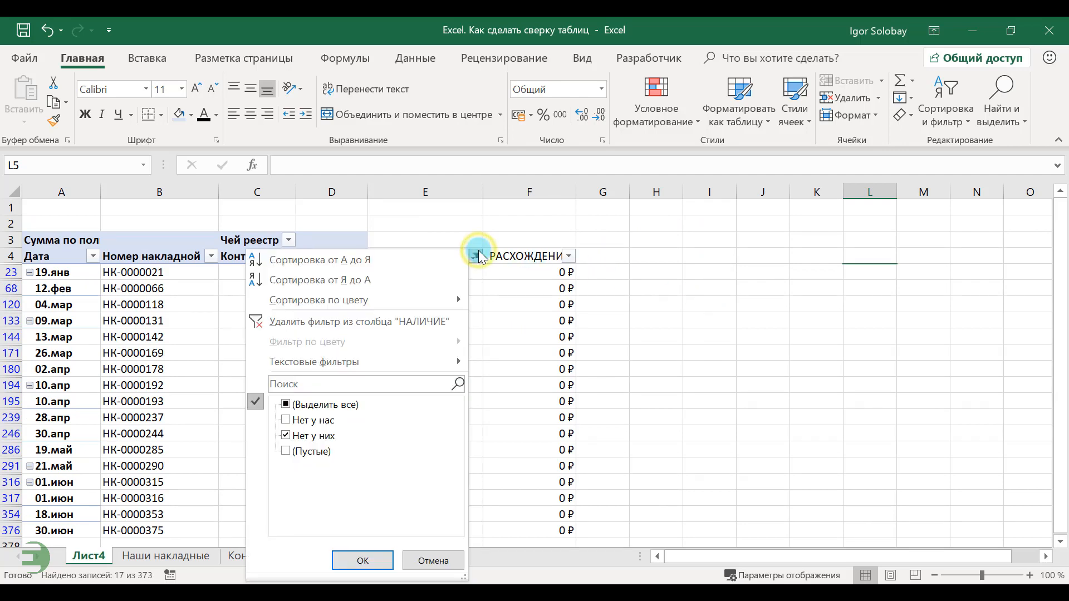
{"action": "left_click", "coordinate": [337, 322]}
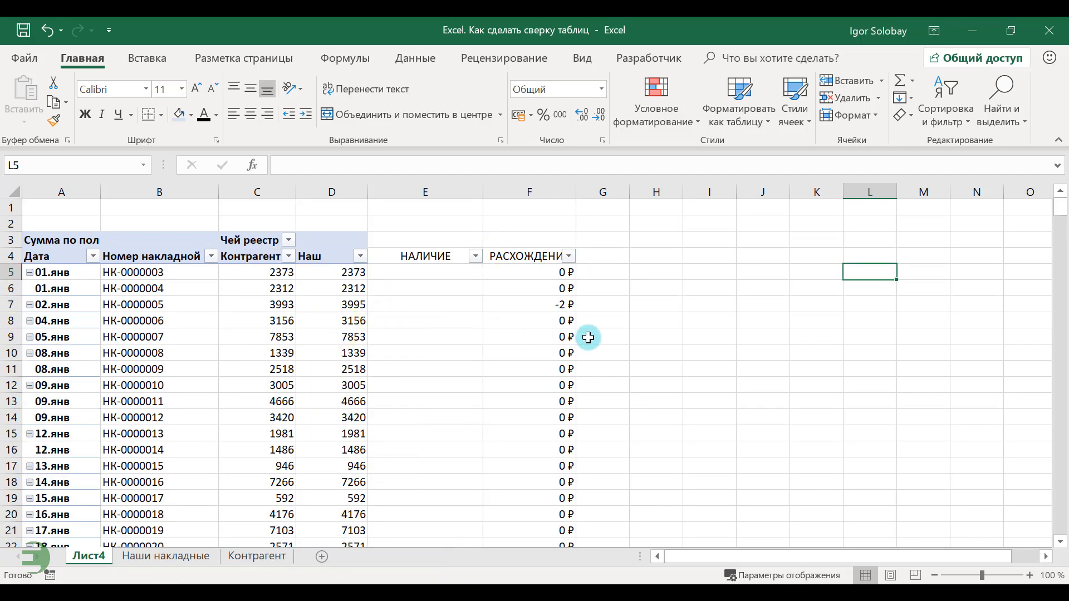
{"action": "left_click", "coordinate": [569, 256]}
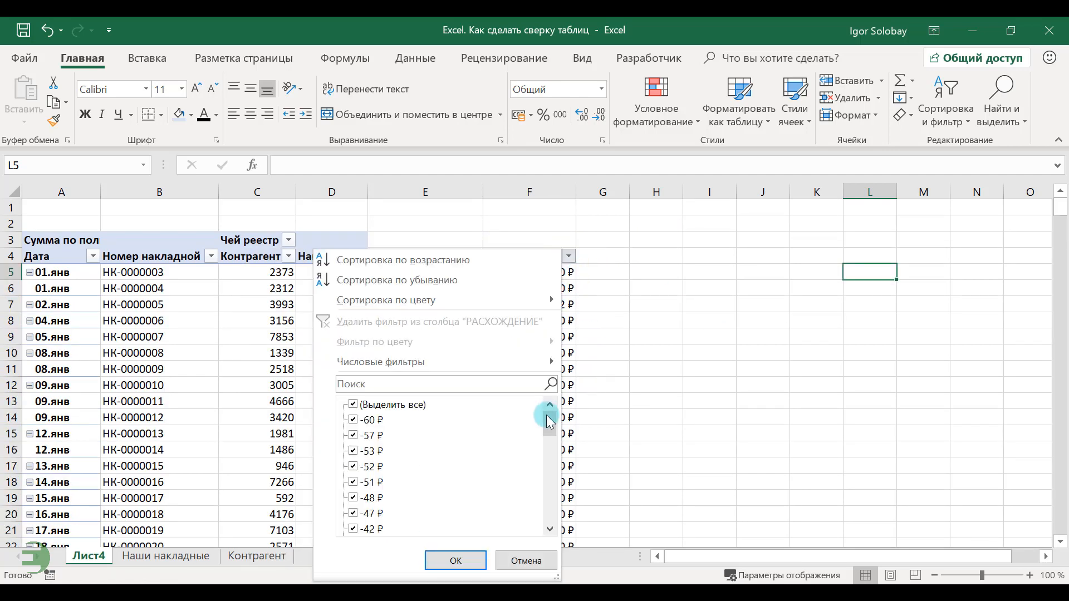
{"action": "left_click_drag", "start_coordinate": [549, 417], "coordinate": [544, 467]}
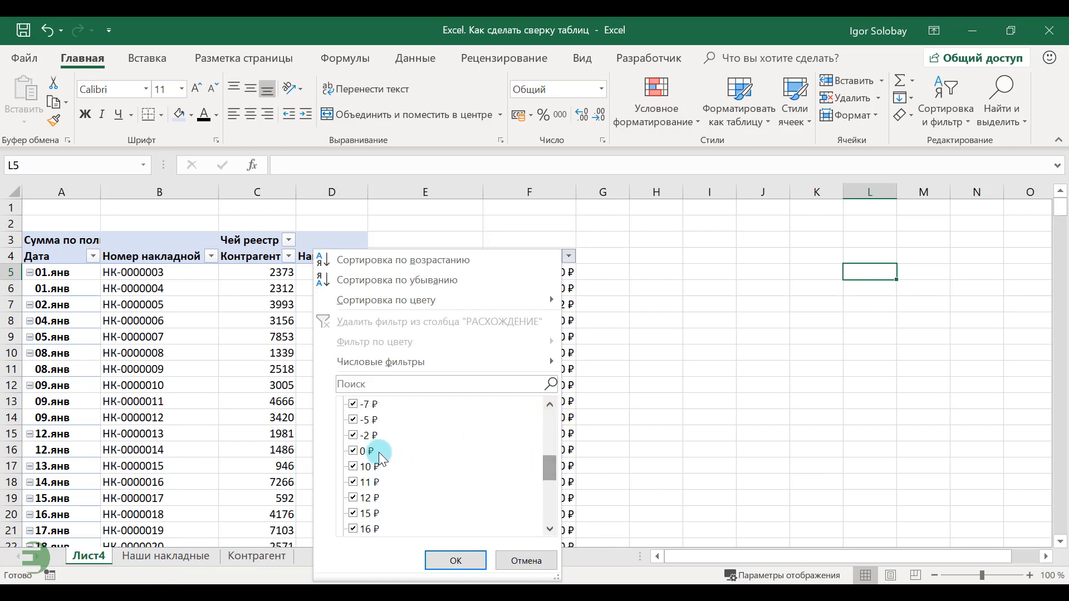
{"action": "left_click", "coordinate": [355, 451]}
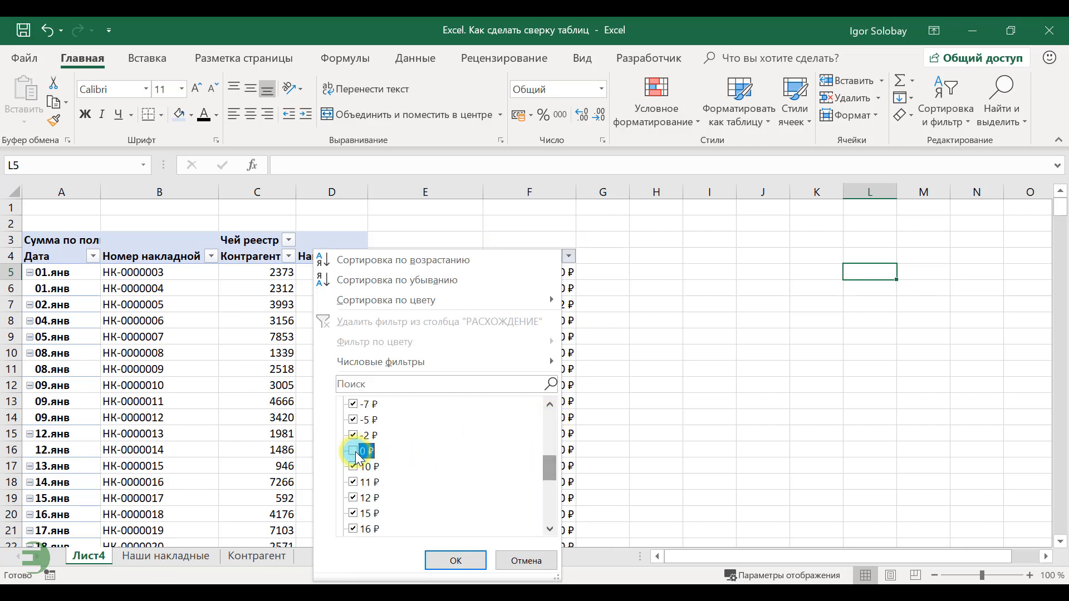
{"action": "left_click", "coordinate": [455, 560]}
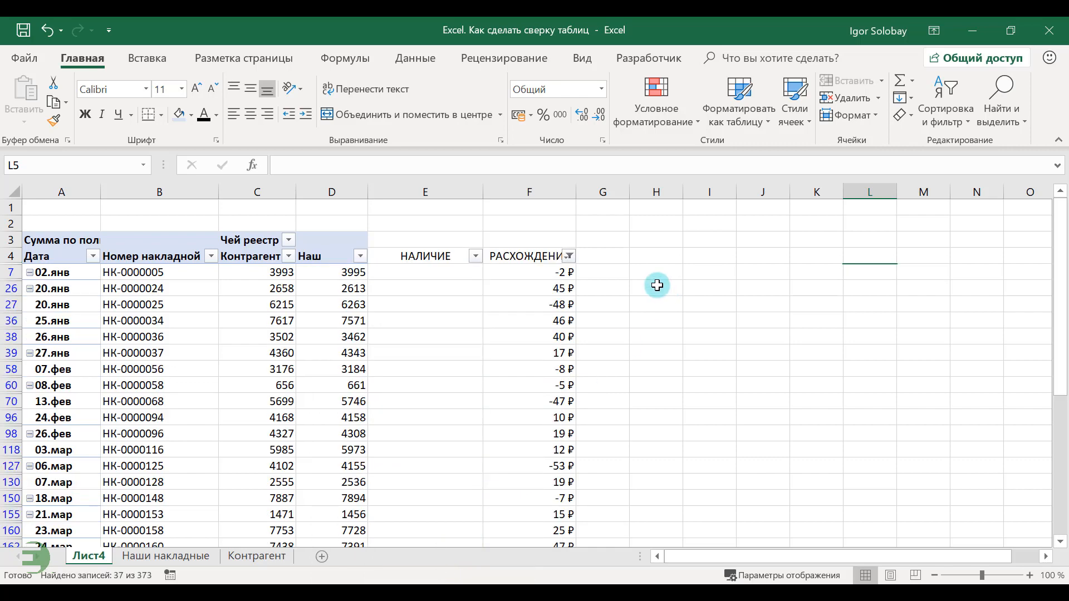
{"action": "scroll", "coordinate": [657, 286], "scroll_direction": "down", "scroll_amount": 8}
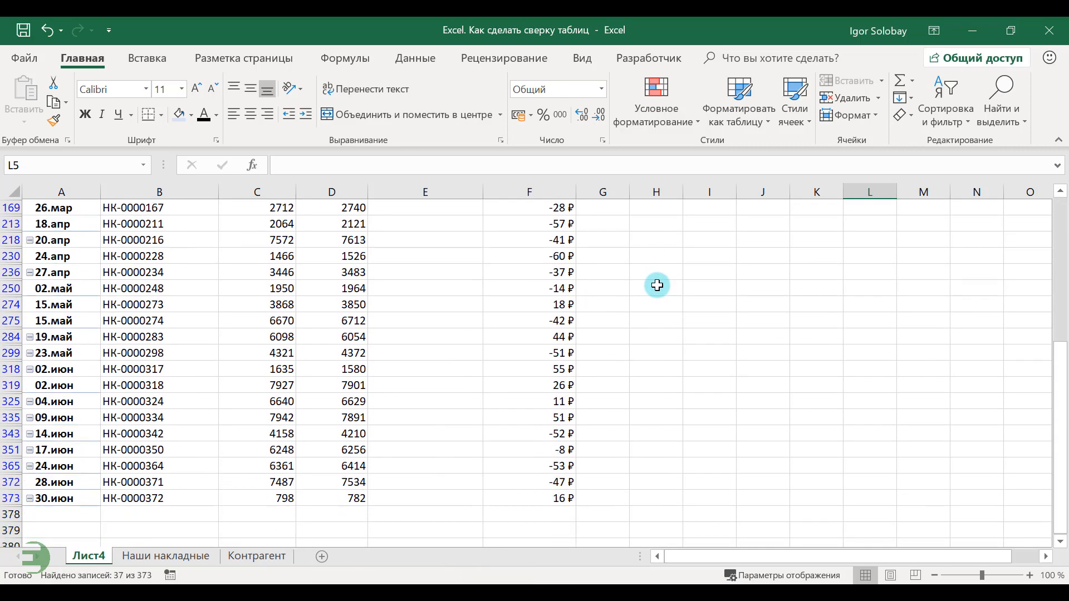
{"action": "scroll", "coordinate": [658, 285], "scroll_direction": "up", "scroll_amount": 9}
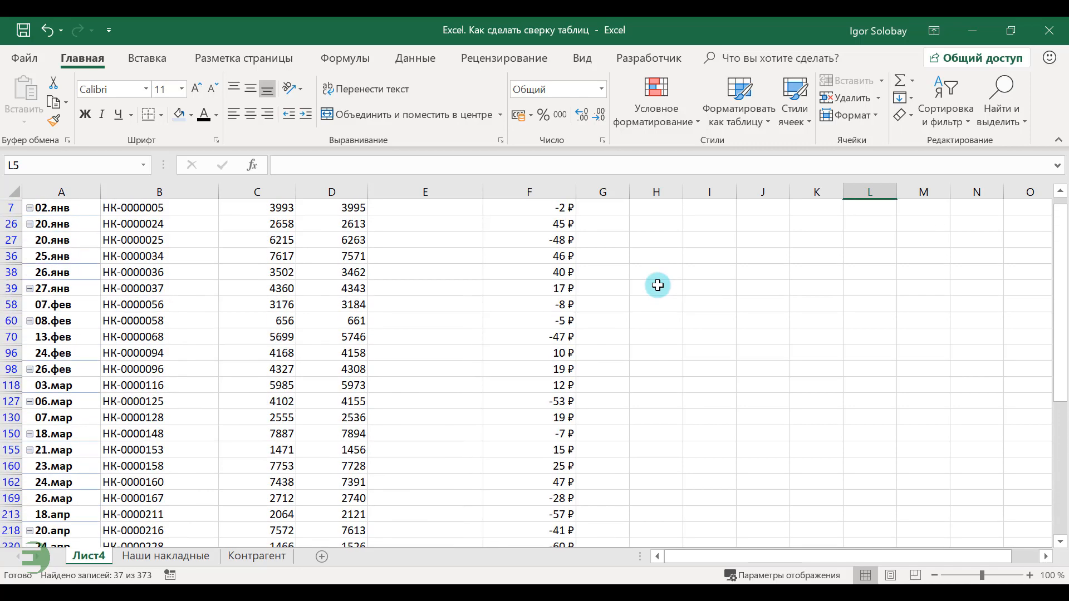